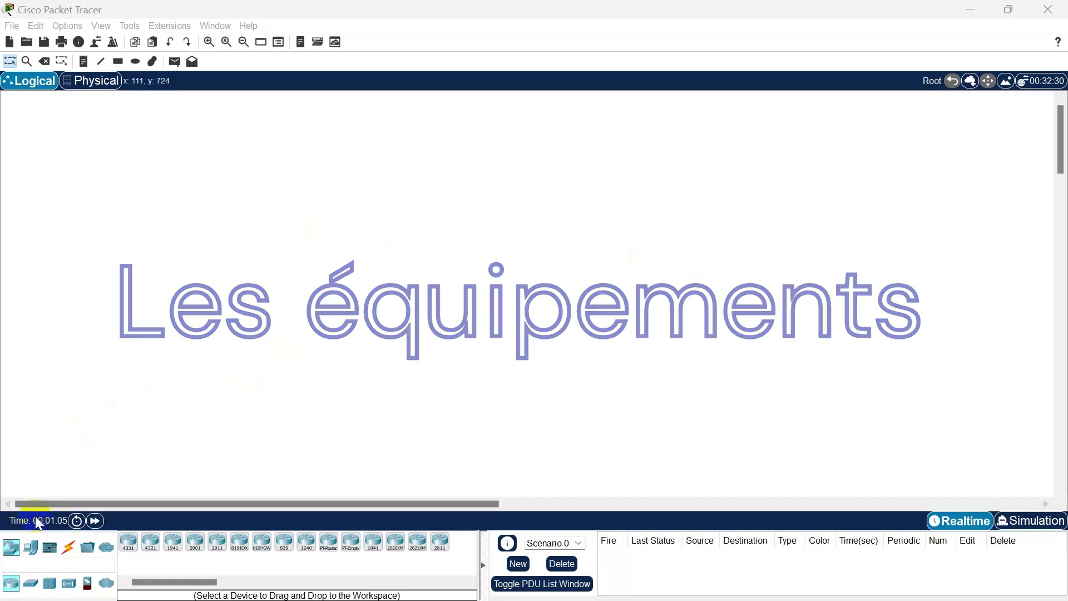
Examine the network device models available under routers, switches, hubs, wireless devices, security and WAN emulation
{"action": "left_click", "coordinate": [12, 549]}
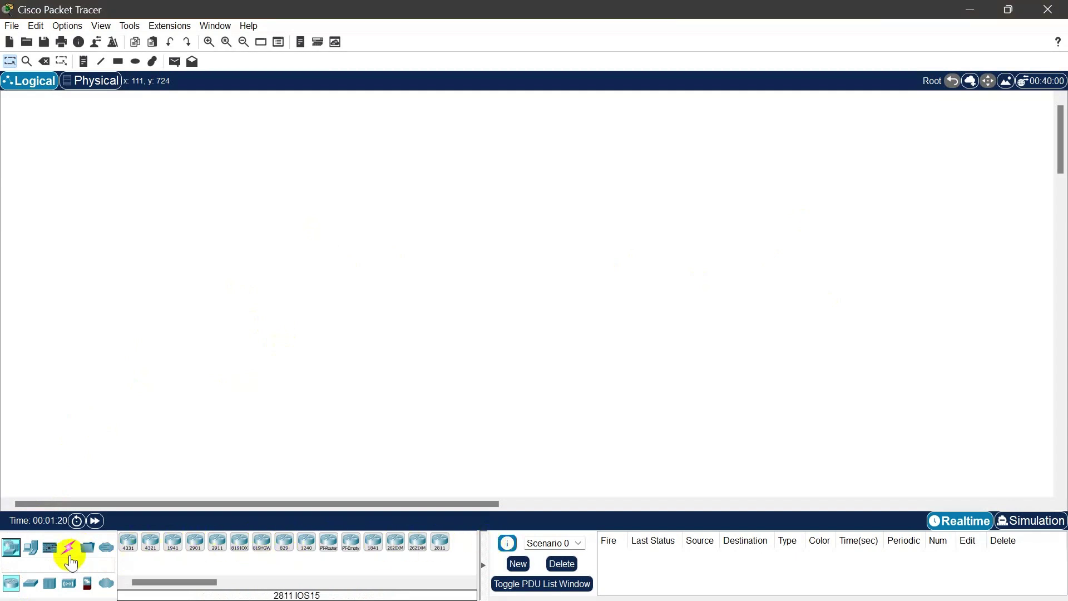
{"action": "left_click", "coordinate": [31, 584]}
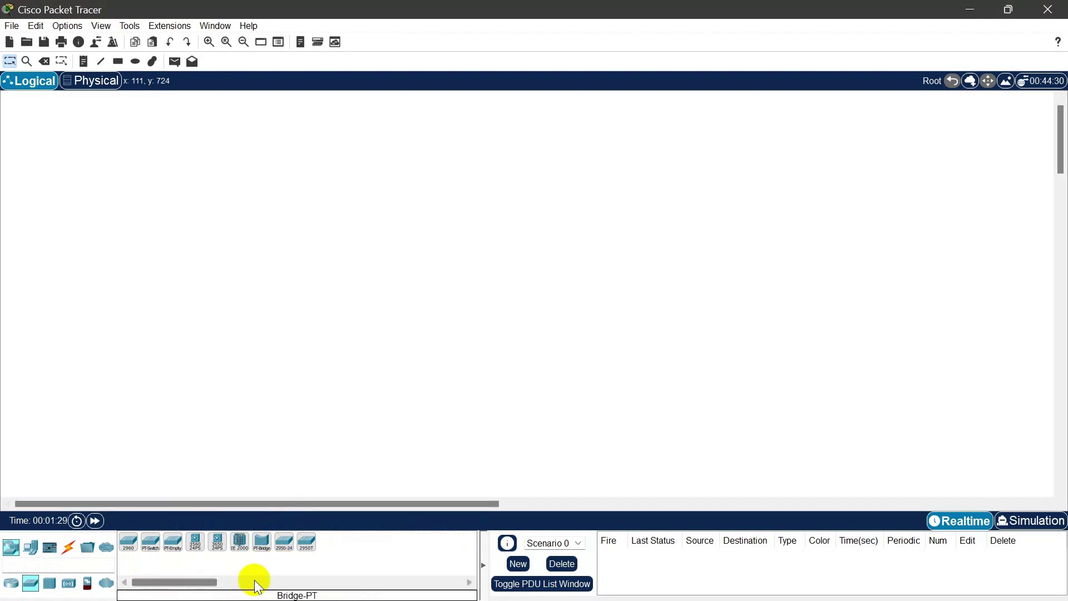
{"action": "left_click", "coordinate": [49, 583]}
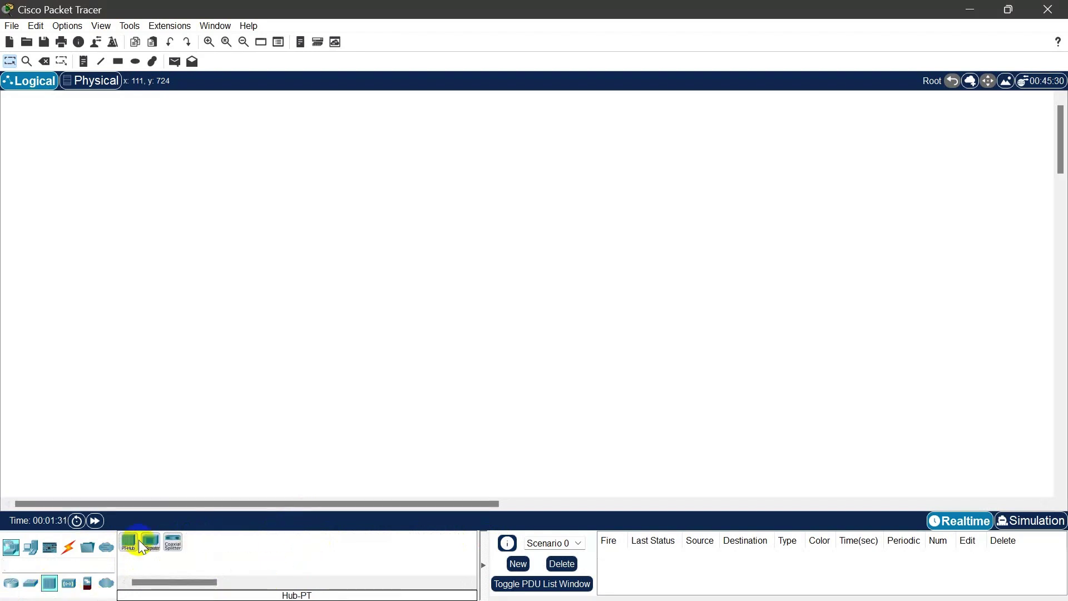
{"action": "left_click", "coordinate": [69, 583]}
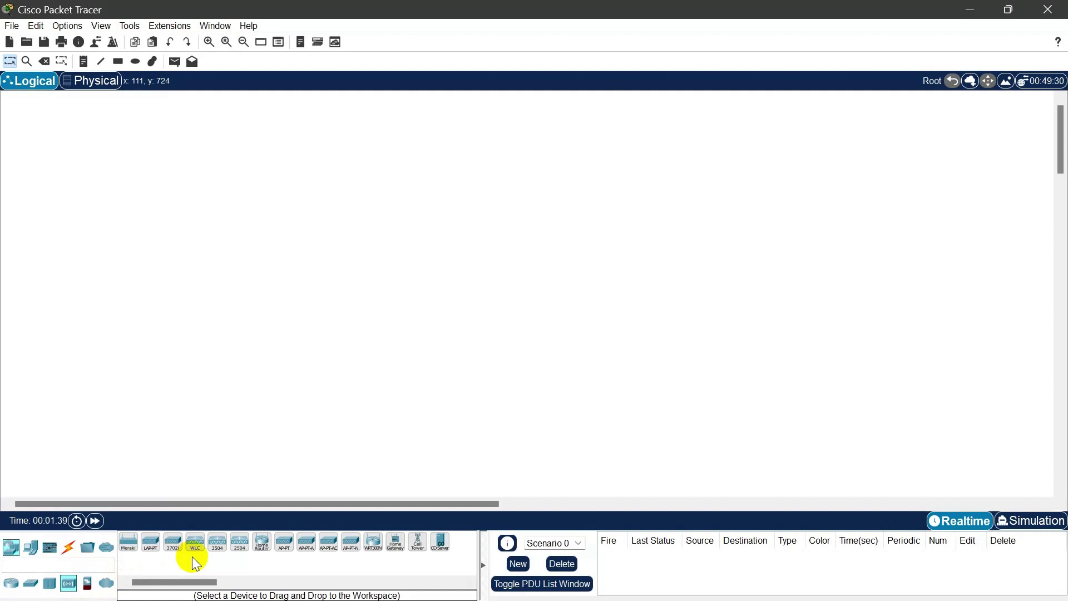
{"action": "left_click", "coordinate": [87, 583]}
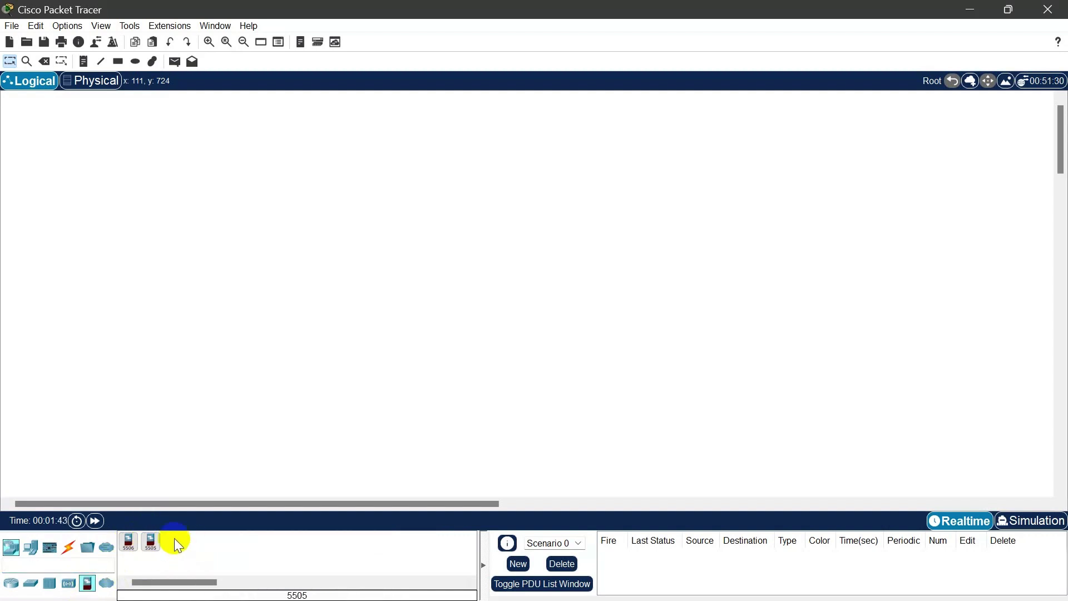
{"action": "left_click", "coordinate": [106, 583]}
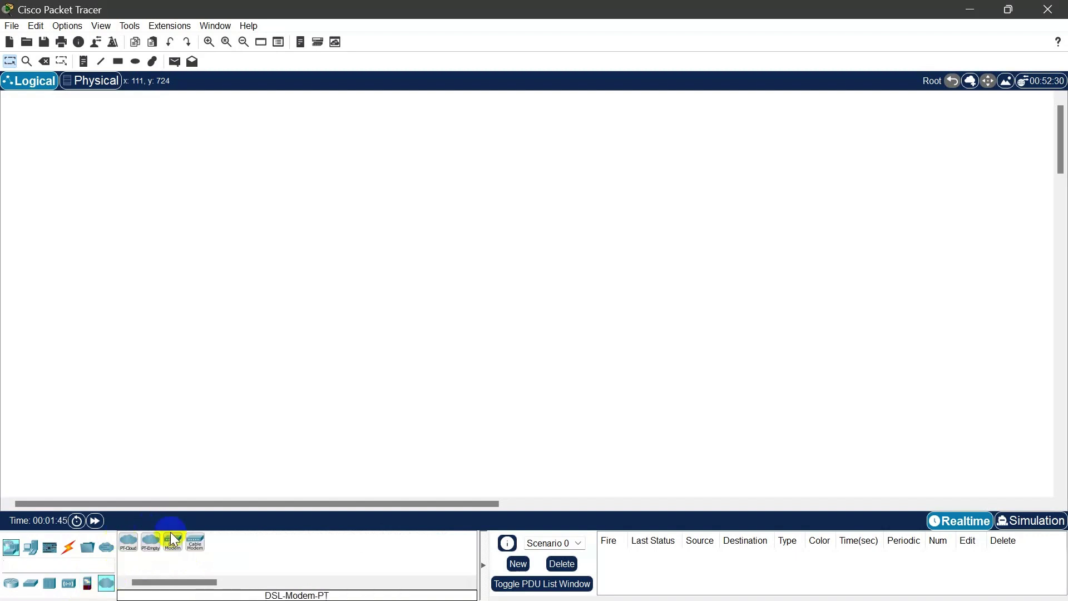
Examine the end device categories, including home, smart city, industrial and power grid, and the available connection cable types
{"action": "left_click", "coordinate": [32, 557]}
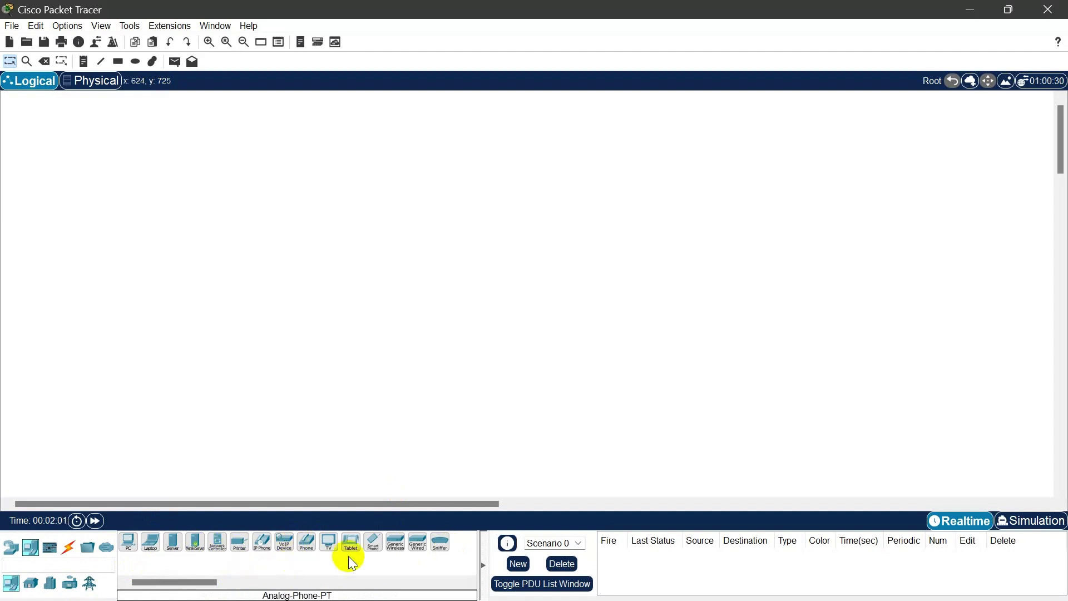
{"action": "left_click", "coordinate": [28, 588]}
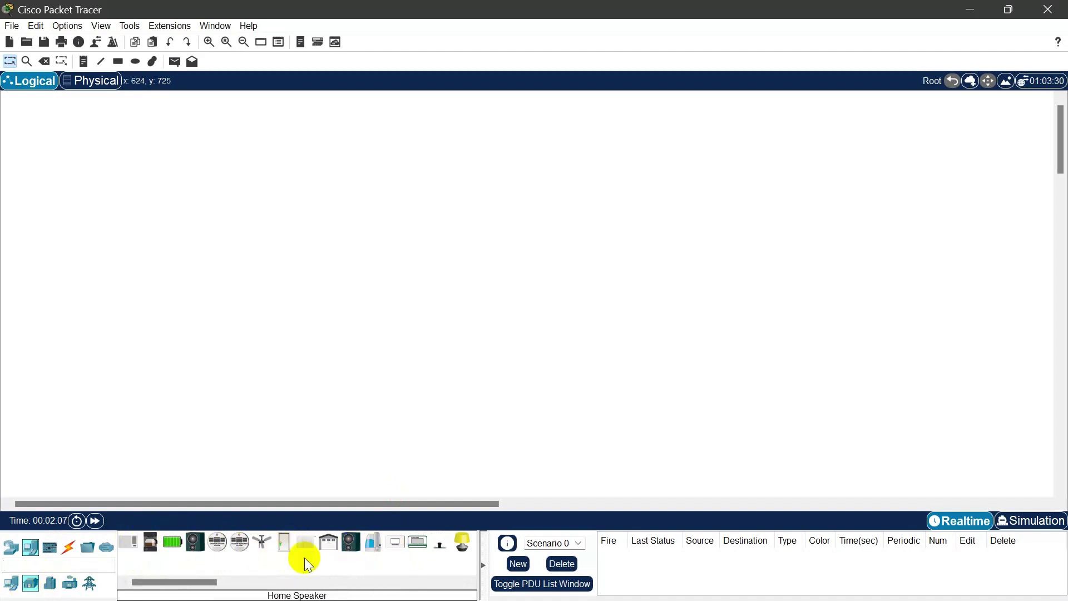
{"action": "left_click", "coordinate": [50, 582]}
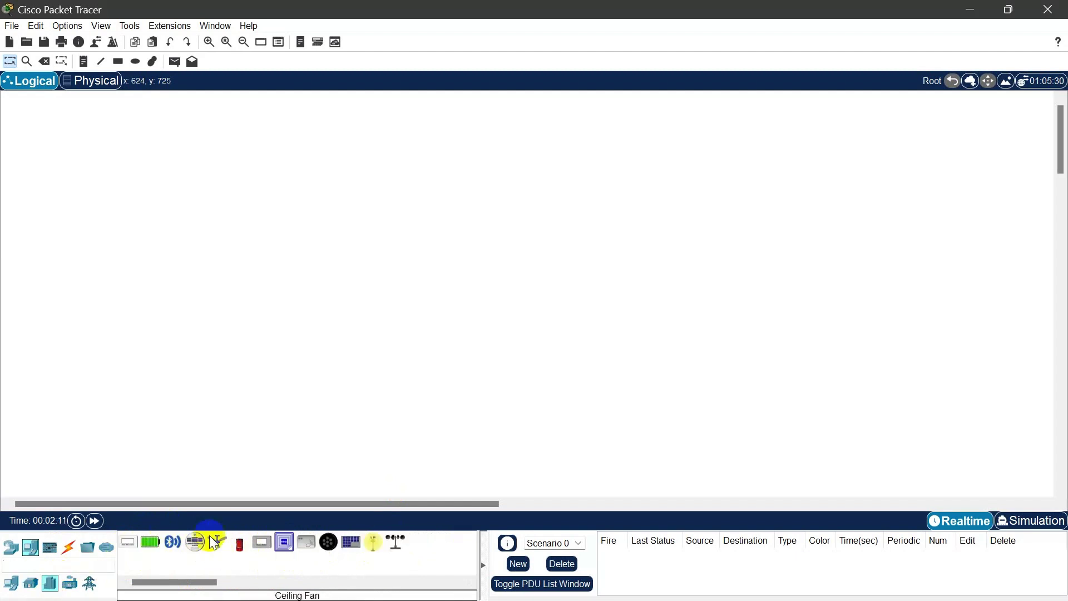
{"action": "left_click", "coordinate": [71, 582]}
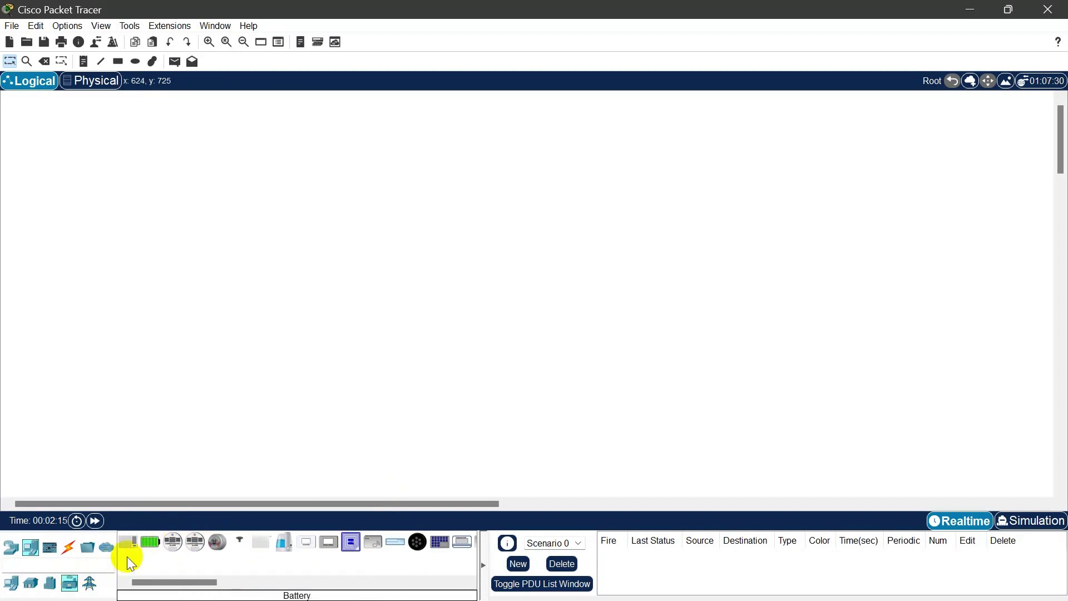
{"action": "left_click", "coordinate": [89, 582]}
{"action": "left_click", "coordinate": [69, 552]}
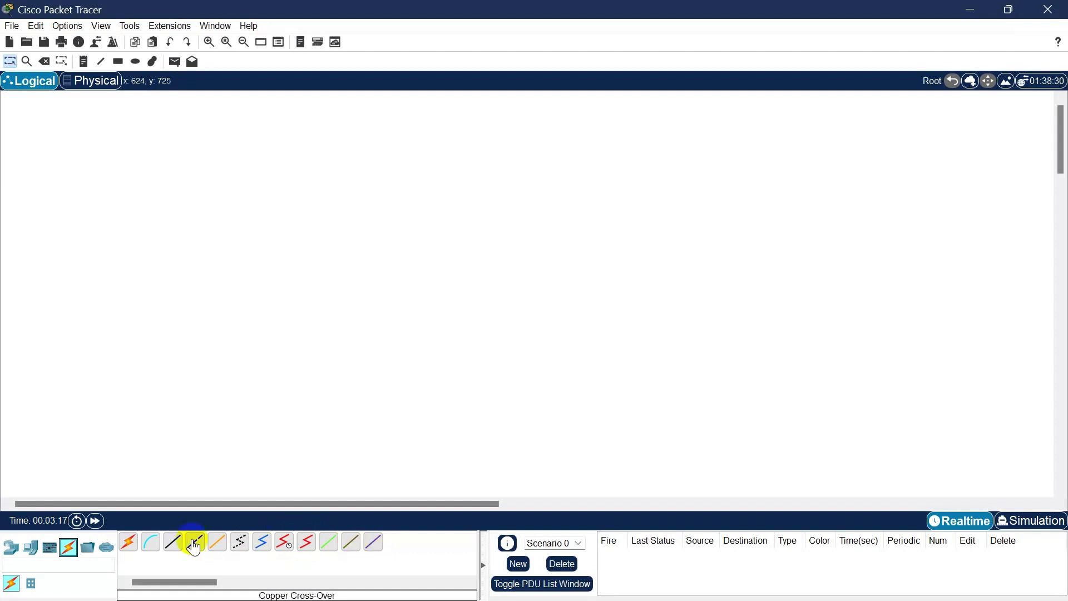
Place a 2911 router in the upper left-centre area of the empty logical workspace
{"action": "left_click", "coordinate": [10, 548]}
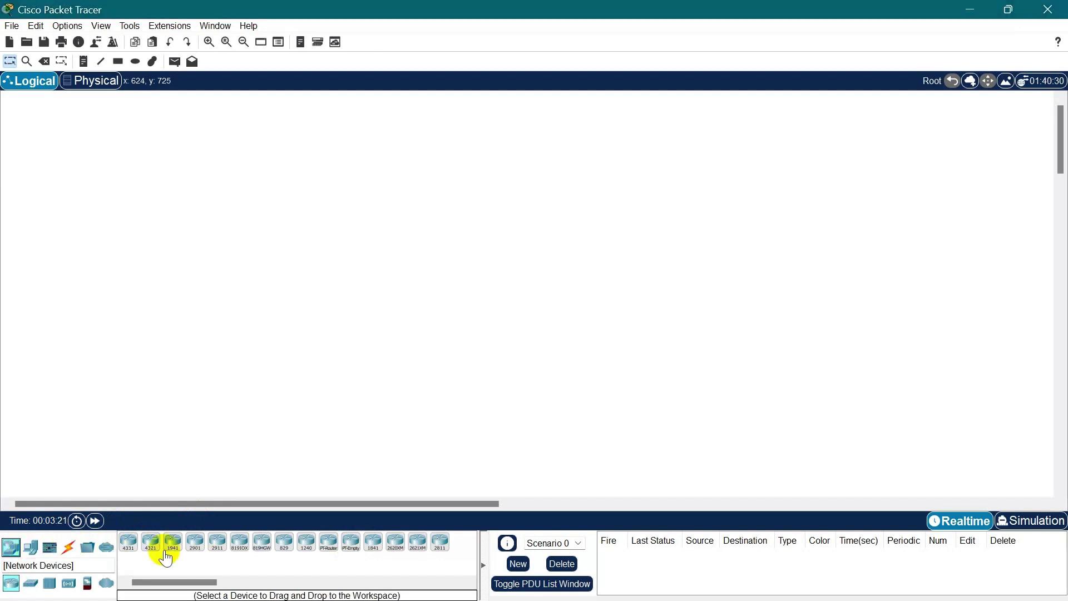
{"action": "left_click", "coordinate": [216, 548]}
{"action": "left_click", "coordinate": [308, 325]}
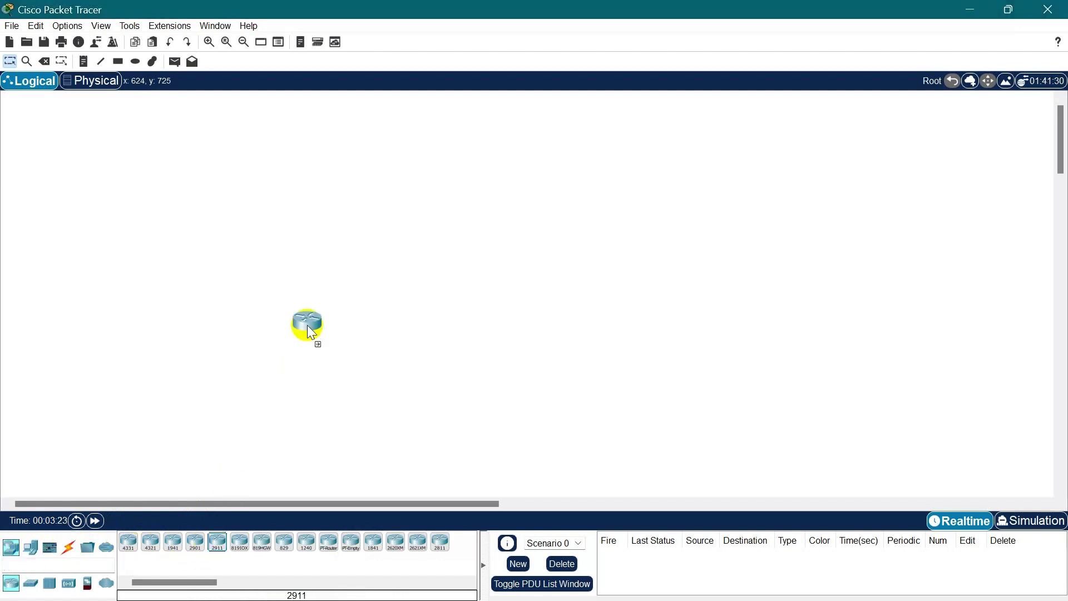
{"action": "left_click", "coordinate": [363, 146]}
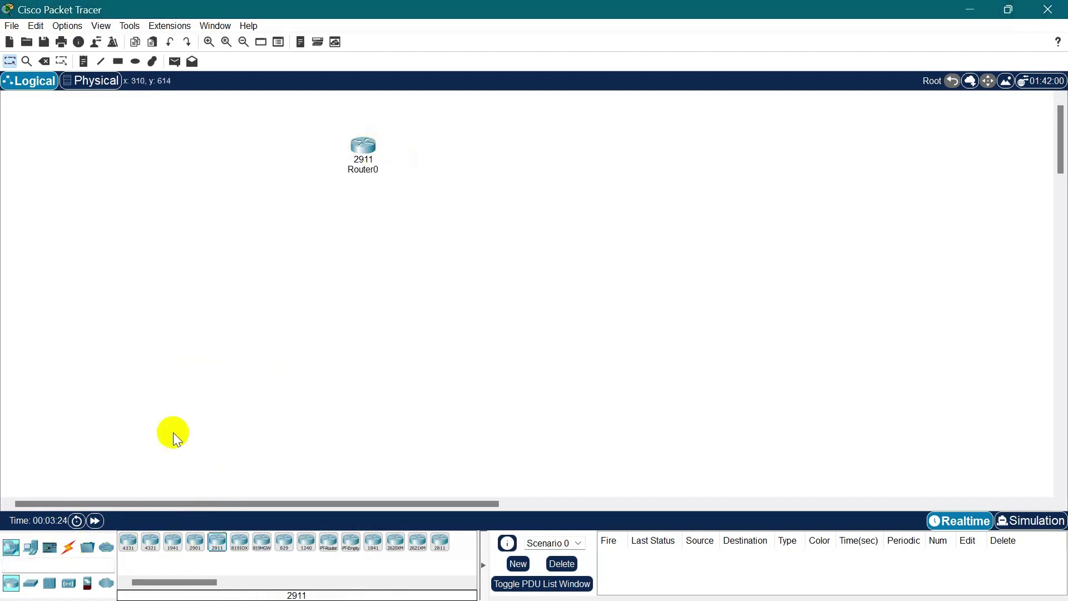
Add a 2960 switch to the right of and below the router, and a Hub-PT beneath the switch
{"action": "left_click", "coordinate": [30, 583]}
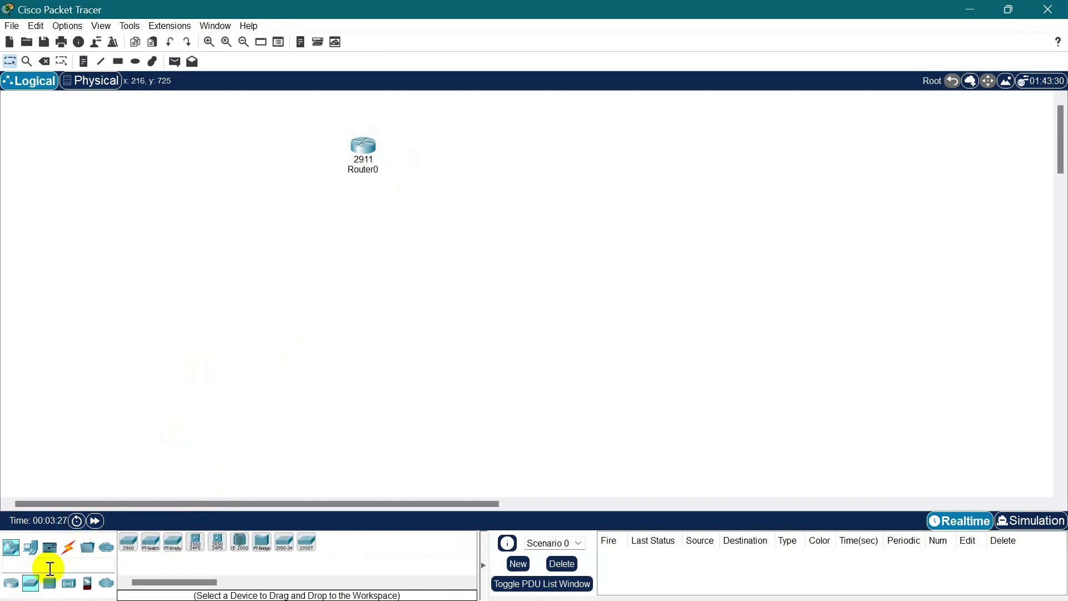
{"action": "left_click", "coordinate": [128, 541]}
{"action": "left_click", "coordinate": [548, 230]}
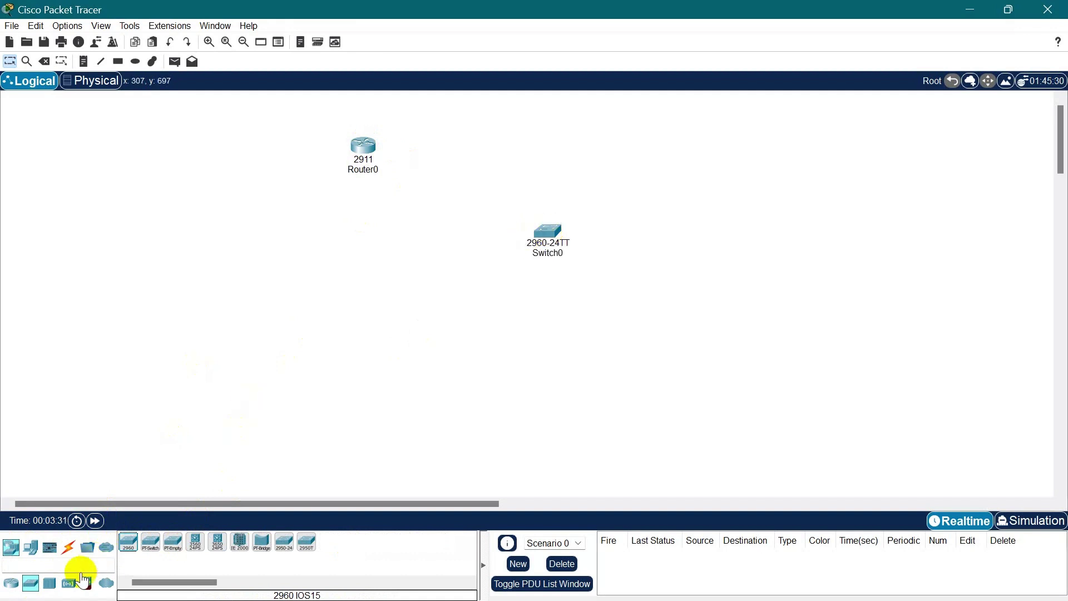
{"action": "left_click", "coordinate": [49, 583]}
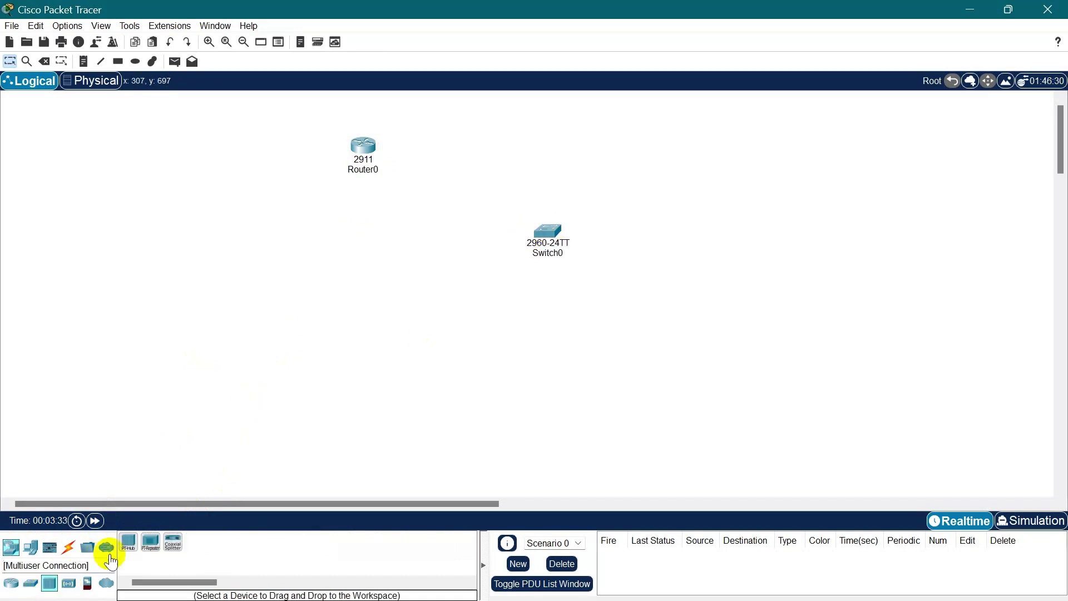
{"action": "left_click", "coordinate": [128, 541]}
{"action": "left_click", "coordinate": [562, 317]}
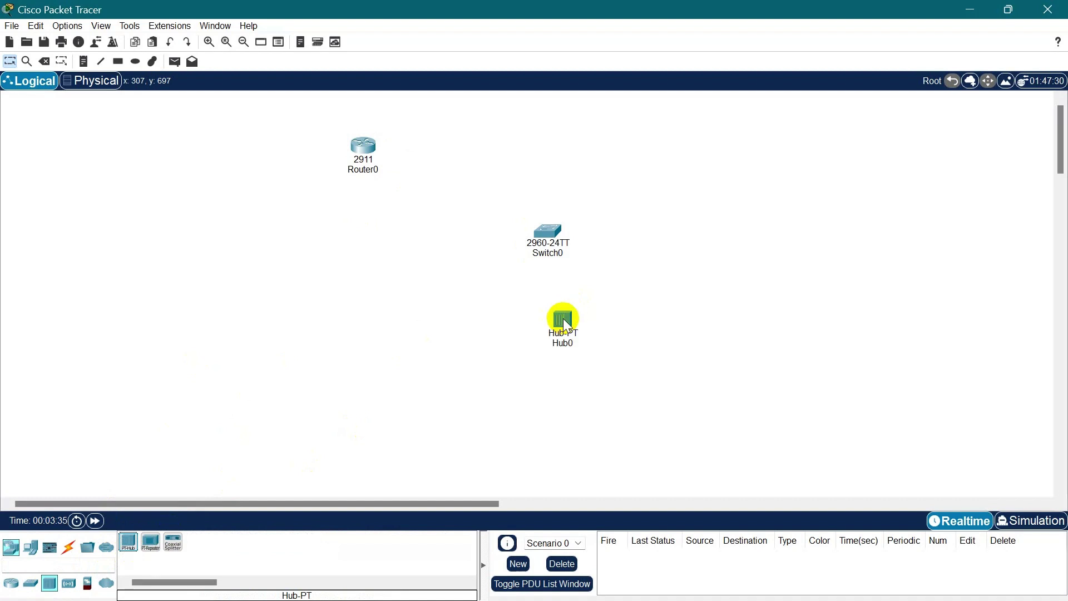
Add a PC, a server and a laptop in a column below the router, in that order from top to bottom
{"action": "left_click", "coordinate": [29, 549]}
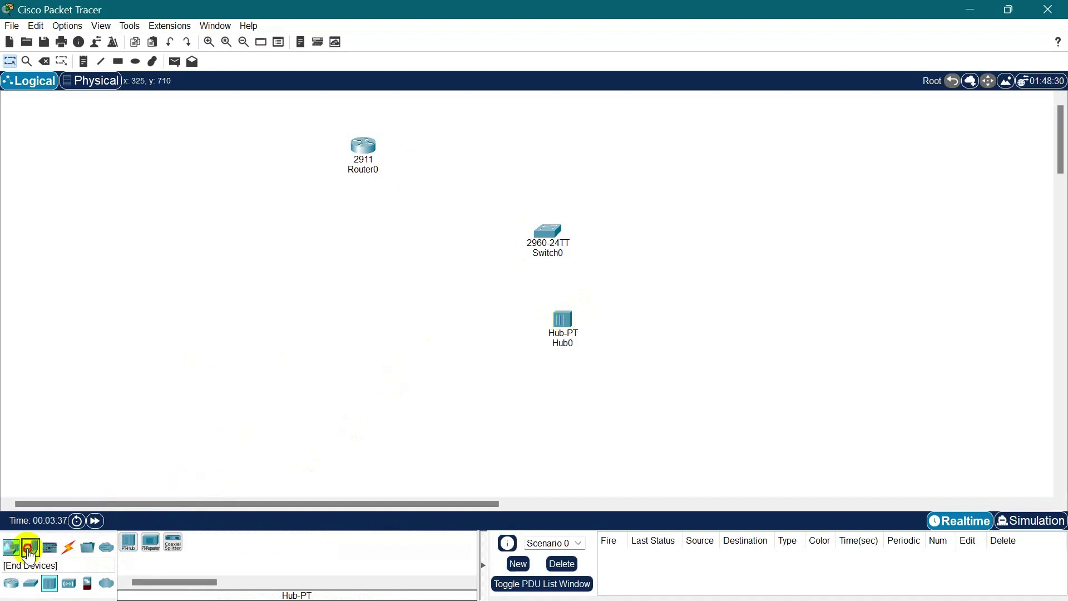
{"action": "left_click", "coordinate": [131, 547]}
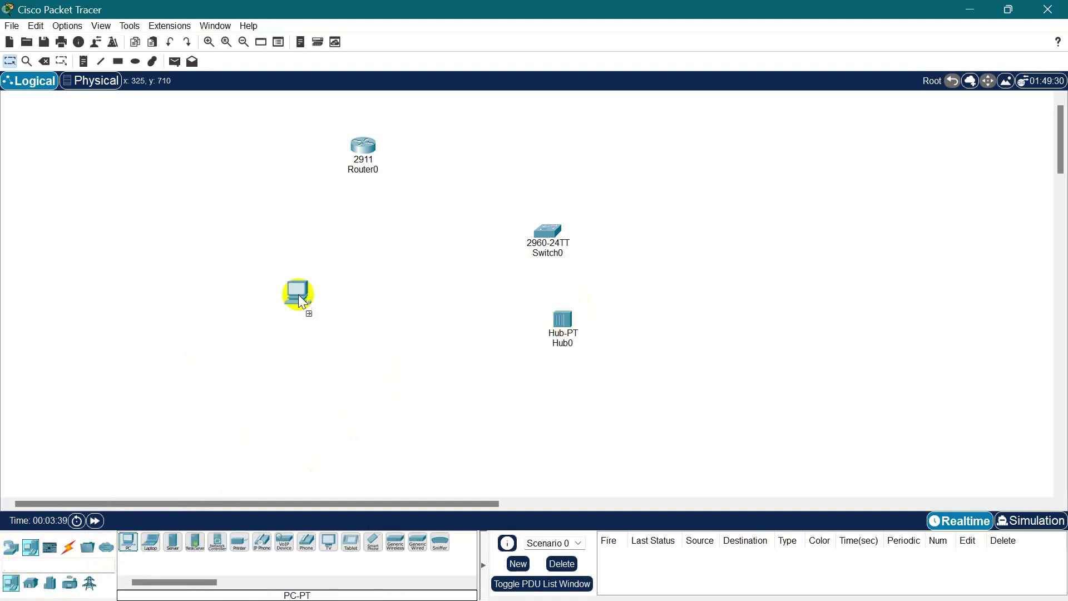
{"action": "left_click", "coordinate": [353, 251]}
{"action": "left_click", "coordinate": [170, 543]}
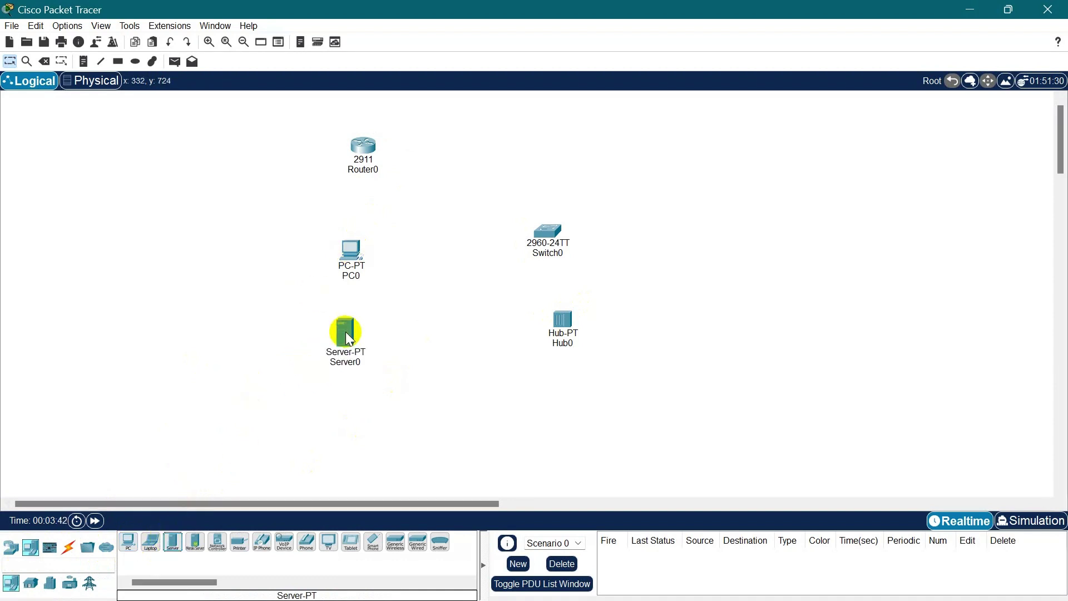
{"action": "left_click", "coordinate": [151, 543]}
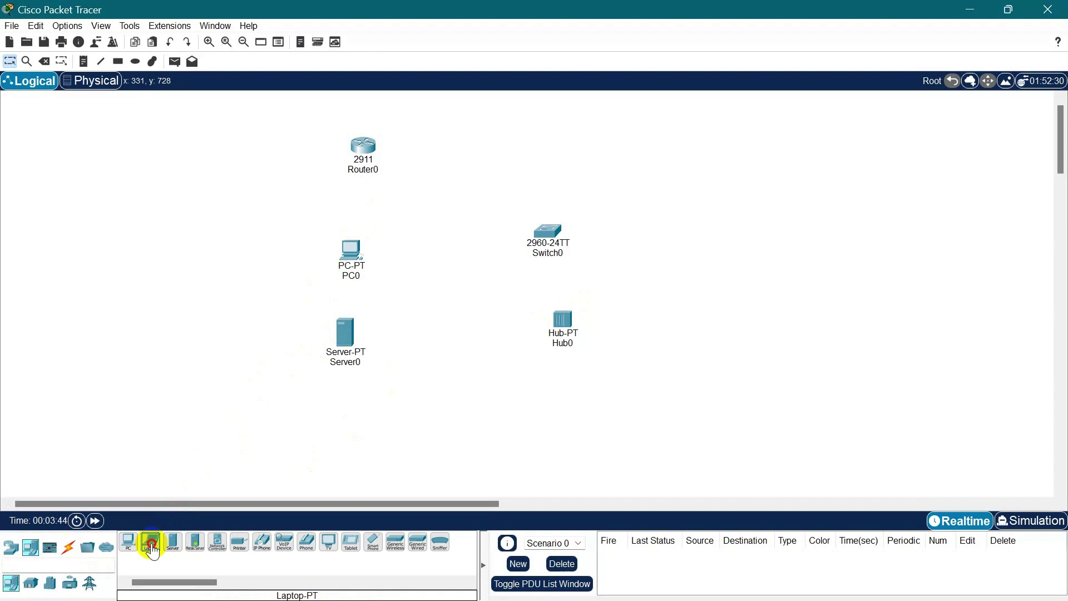
{"action": "left_click", "coordinate": [342, 427]}
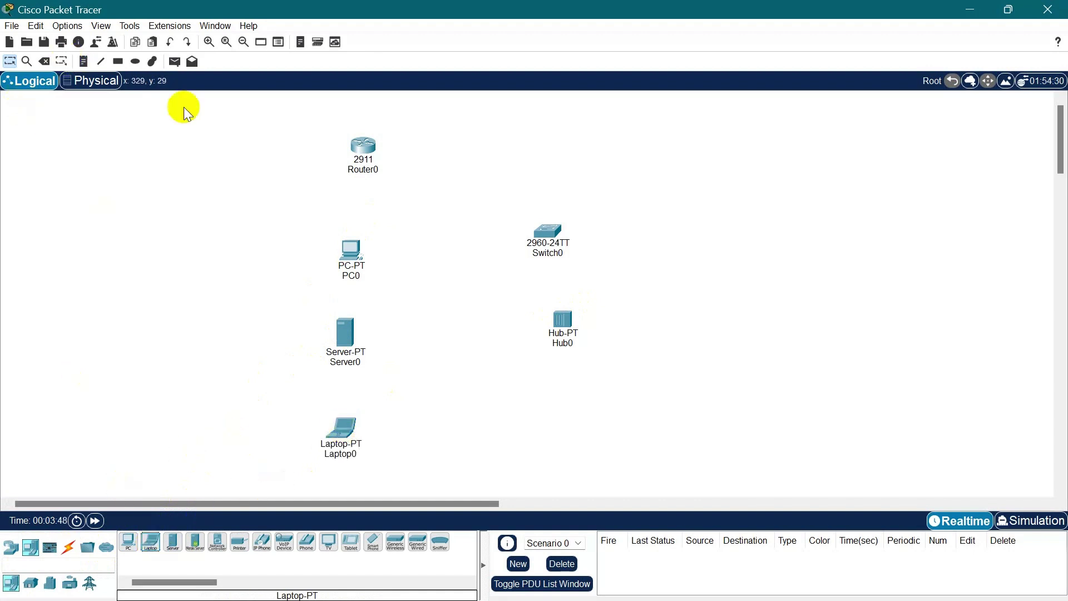
Align the router and PC vertically with the server, and shift the switch to line up above the hub
{"action": "left_click_drag", "start_coordinate": [362, 147], "coordinate": [344, 150]}
{"action": "left_click_drag", "start_coordinate": [339, 245], "coordinate": [332, 225]}
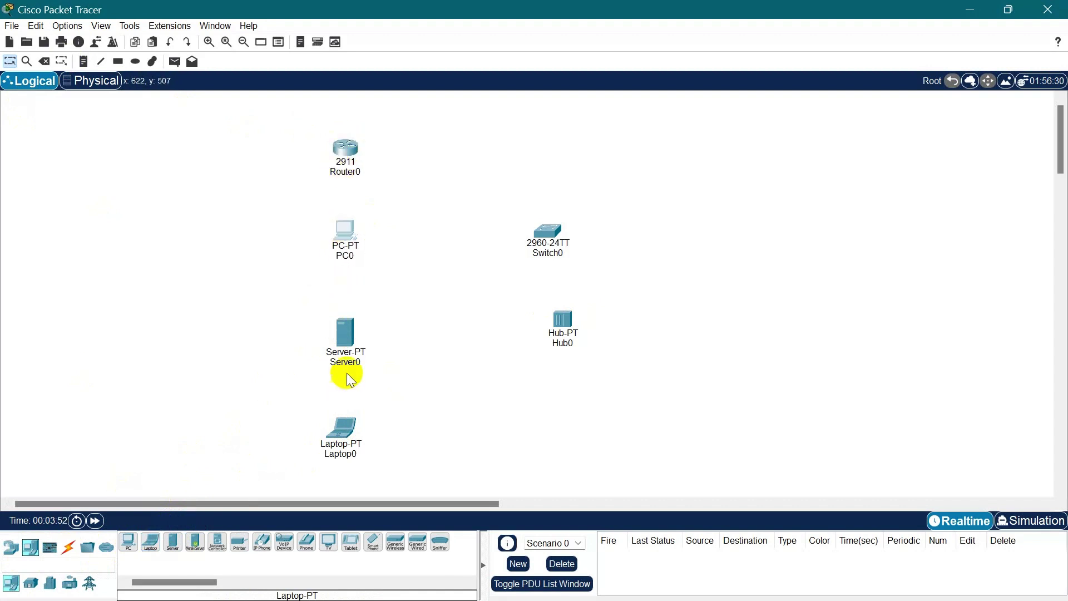
{"action": "left_click_drag", "start_coordinate": [545, 239], "coordinate": [557, 237]}
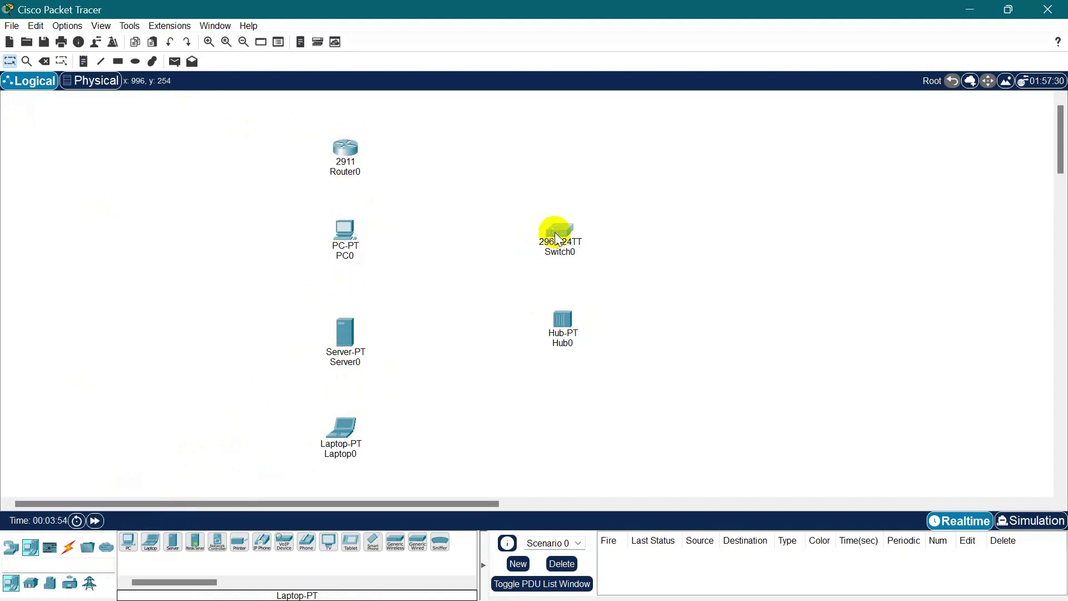
Draw an unfilled rectangle with a blue #0000ff outline around the router, PC, server and laptop
{"action": "left_click", "coordinate": [127, 62]}
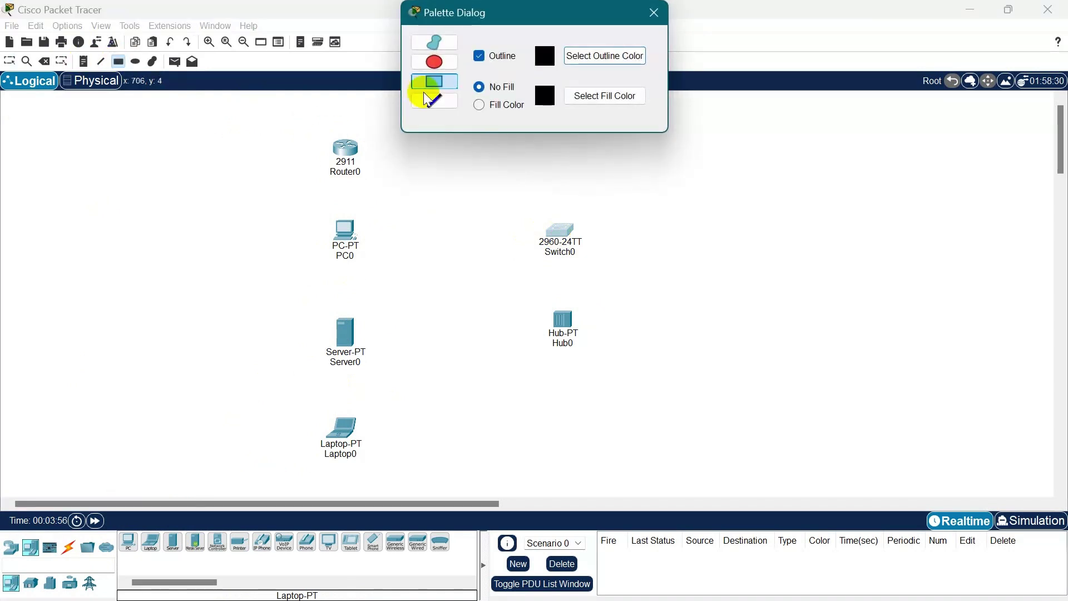
{"action": "left_click", "coordinate": [604, 55]}
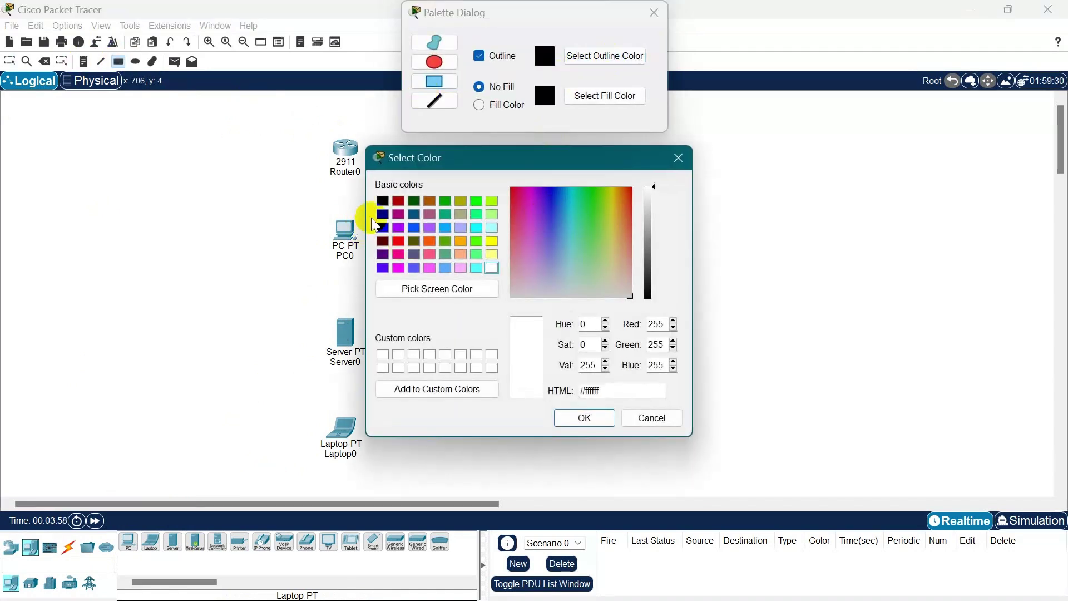
{"action": "left_click", "coordinate": [382, 228]}
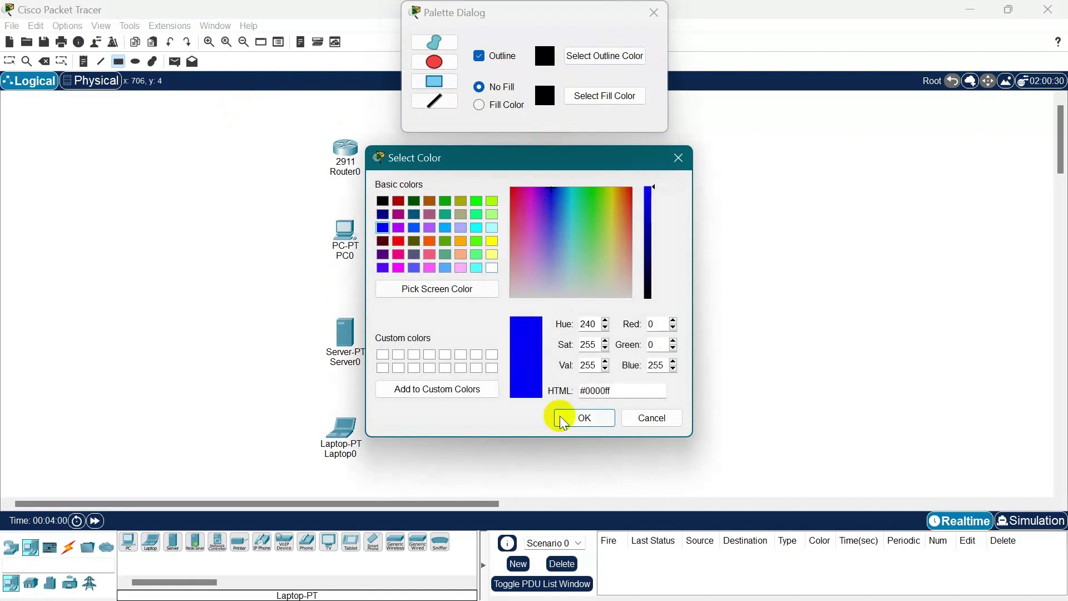
{"action": "left_click", "coordinate": [579, 417]}
{"action": "mouse_move", "coordinate": [290, 108]}
{"action": "left_mouse_down"}
{"action": "mouse_move", "coordinate": [432, 453]}
{"action": "mouse_move", "coordinate": [418, 477]}
{"action": "left_mouse_up"}
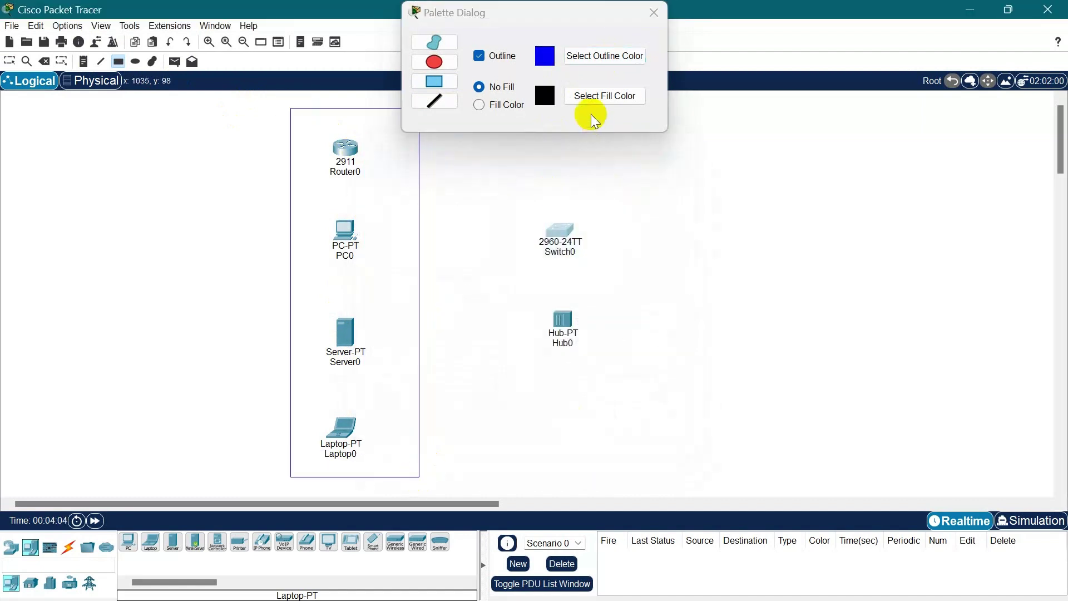
Draw an unfilled rectangle with a red #ff0000 outline around the switch and hub, and return to selection mode
{"action": "left_click", "coordinate": [612, 57]}
{"action": "left_click", "coordinate": [398, 240]}
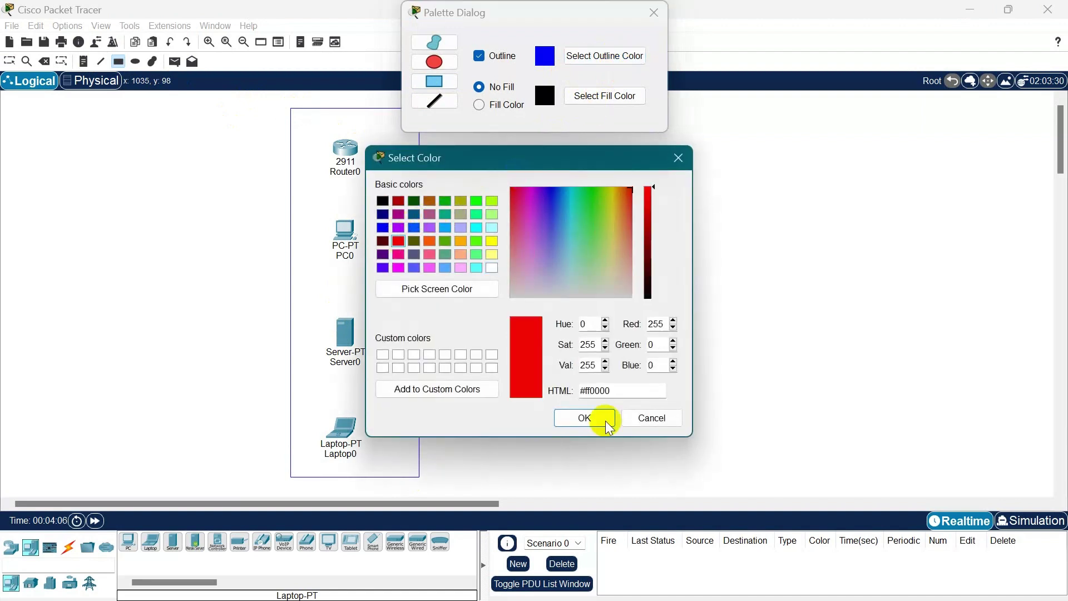
{"action": "left_click", "coordinate": [601, 418]}
{"action": "left_click_drag", "start_coordinate": [630, 462], "coordinate": [501, 118]}
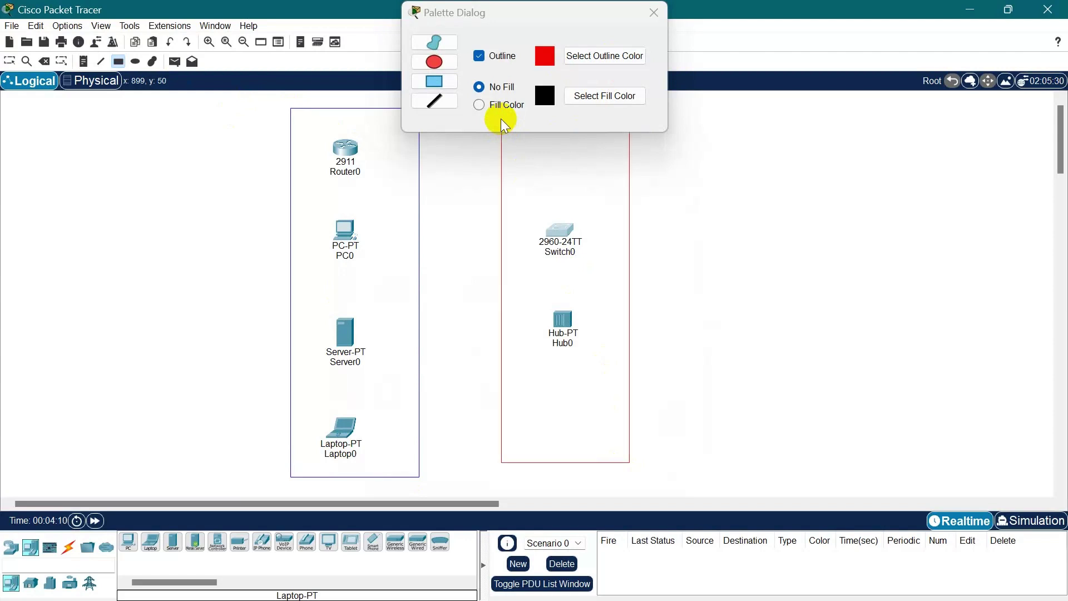
{"action": "left_click", "coordinate": [654, 13]}
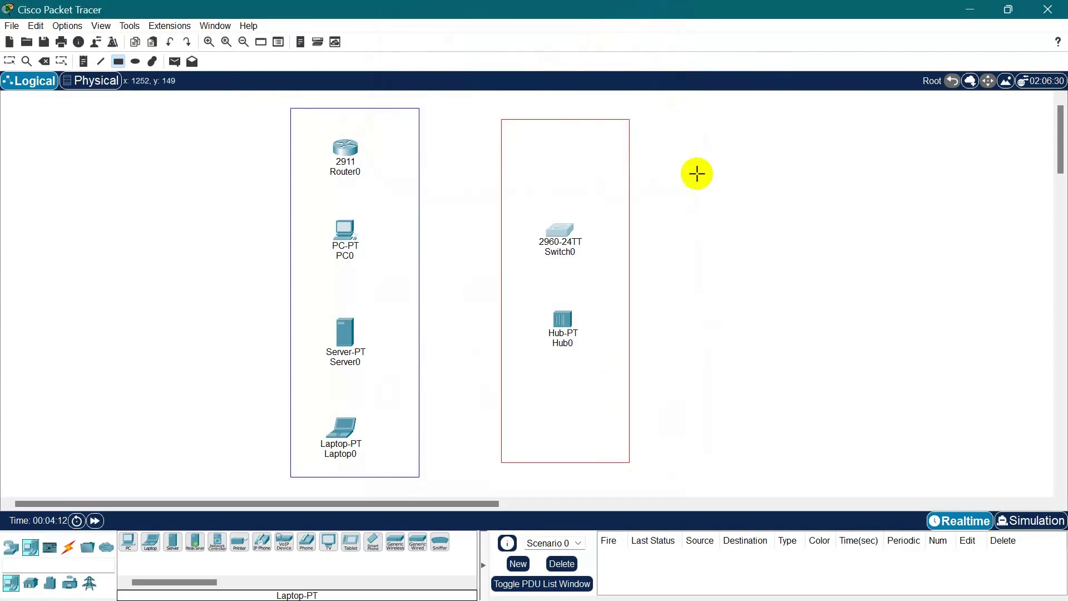
{"action": "left_click", "coordinate": [12, 61]}
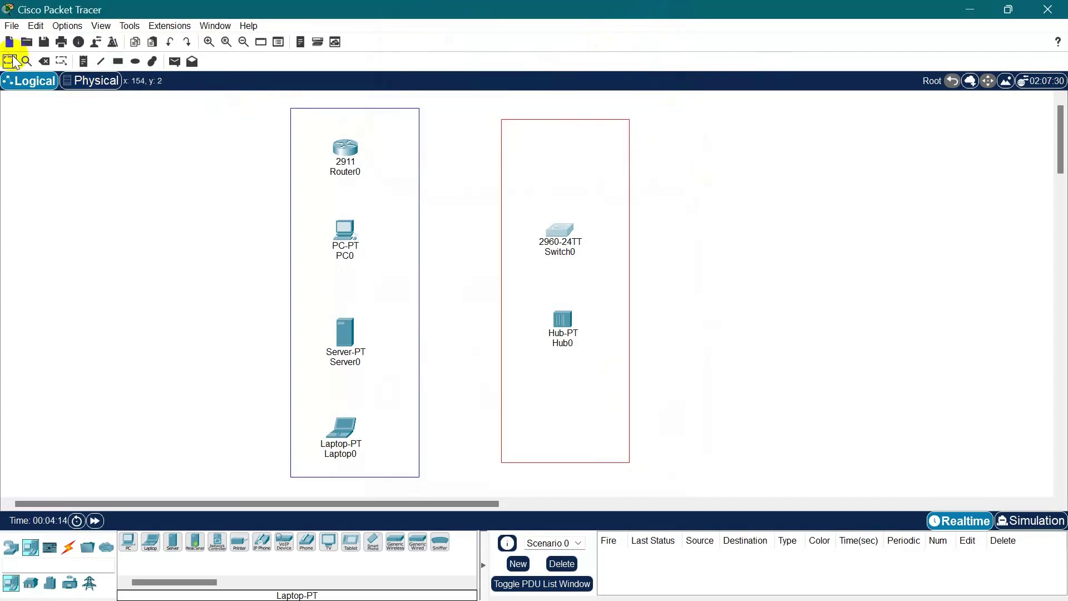
{"action": "left_click", "coordinate": [220, 212]}
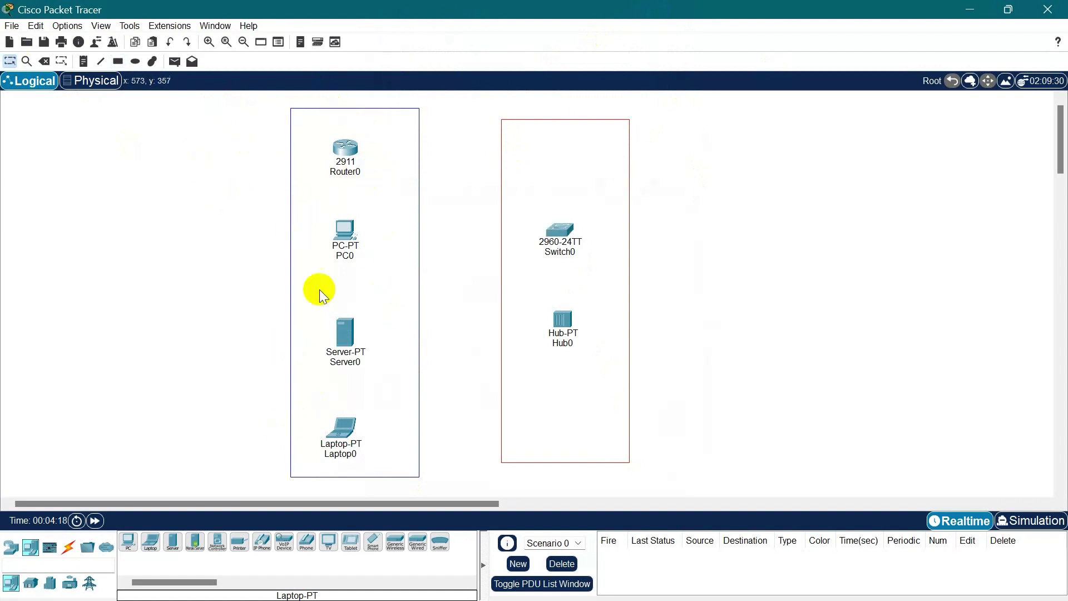
{"action": "left_click", "coordinate": [341, 352]}
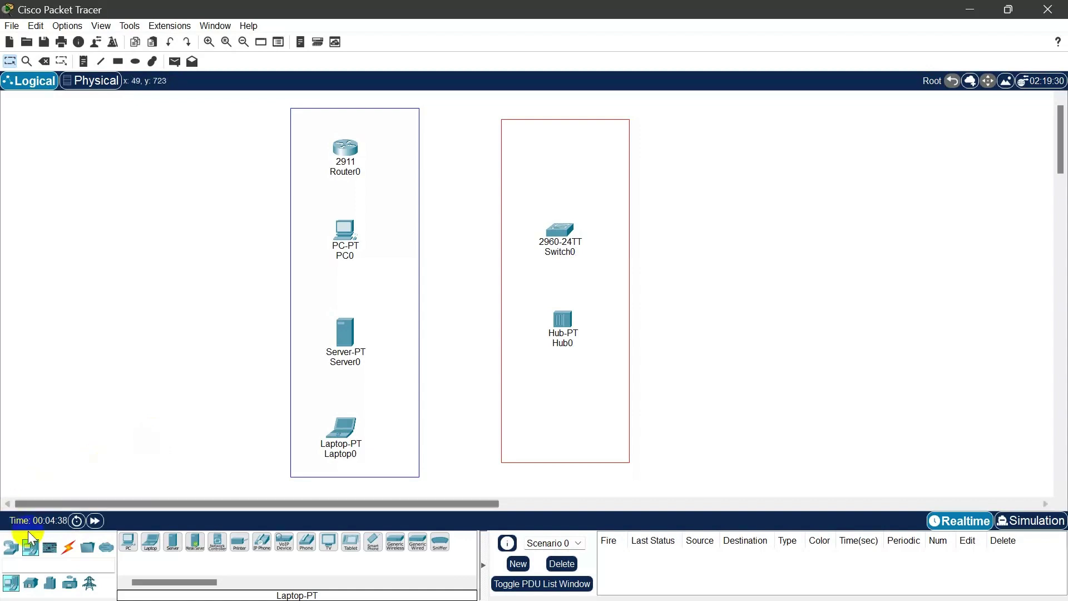
Connect the router to the PC and the switch to the hub, using automatically chosen connection types
{"action": "left_click", "coordinate": [67, 549]}
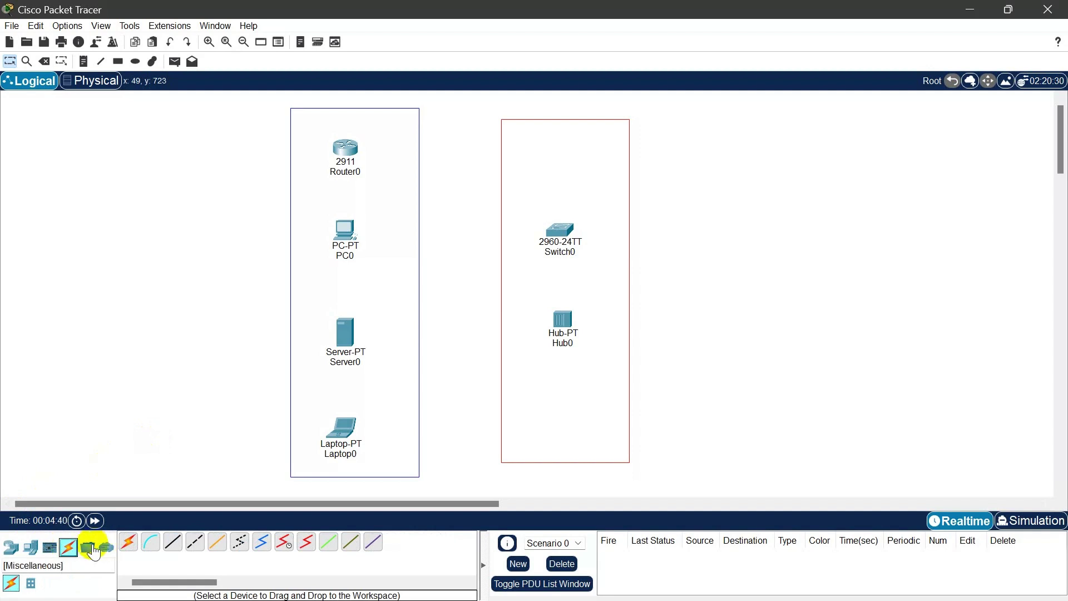
{"action": "left_click", "coordinate": [211, 539]}
{"action": "left_click", "coordinate": [129, 542]}
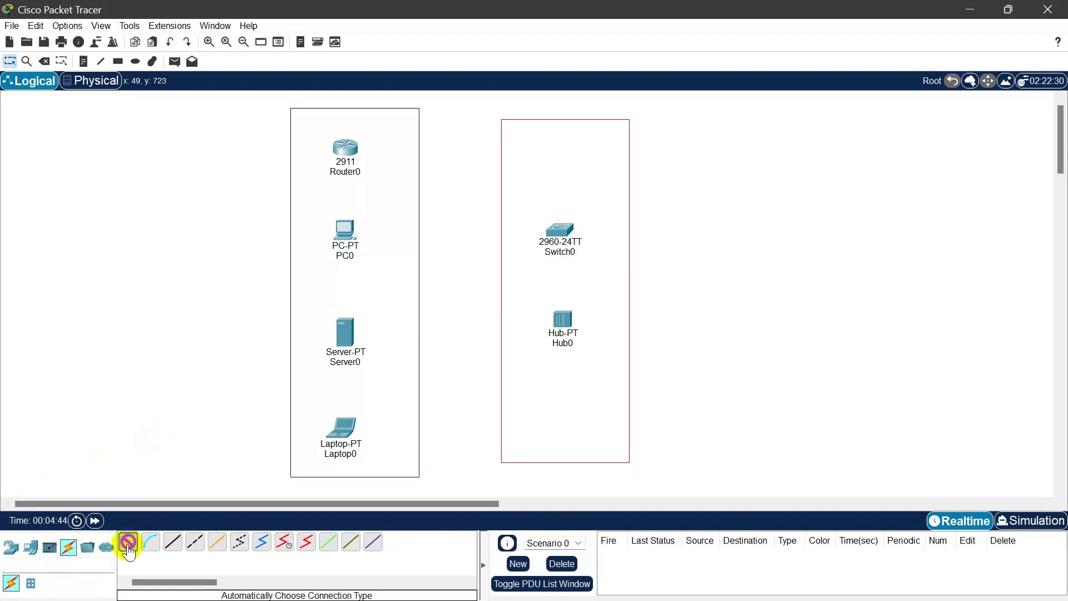
{"action": "left_click", "coordinate": [353, 153]}
{"action": "left_click", "coordinate": [350, 232]}
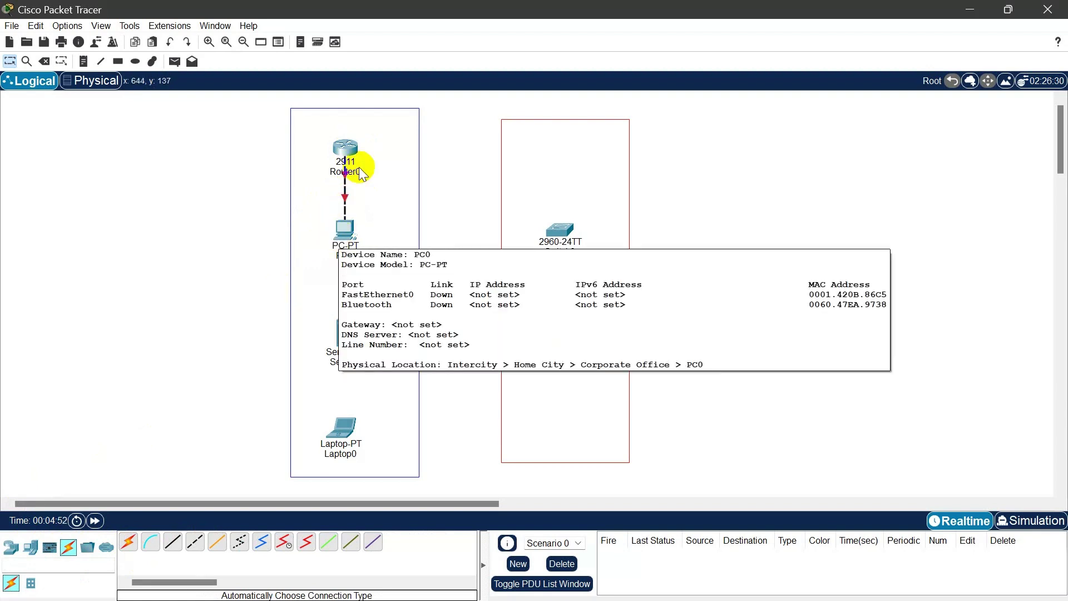
{"action": "left_click", "coordinate": [128, 541]}
{"action": "left_click", "coordinate": [562, 229]}
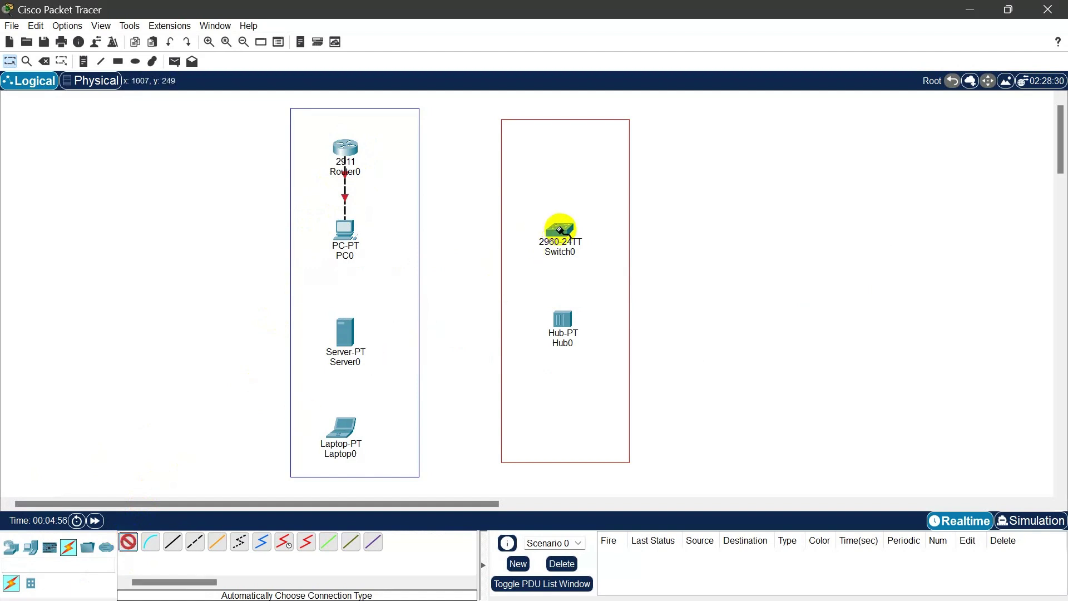
{"action": "left_click", "coordinate": [561, 318]}
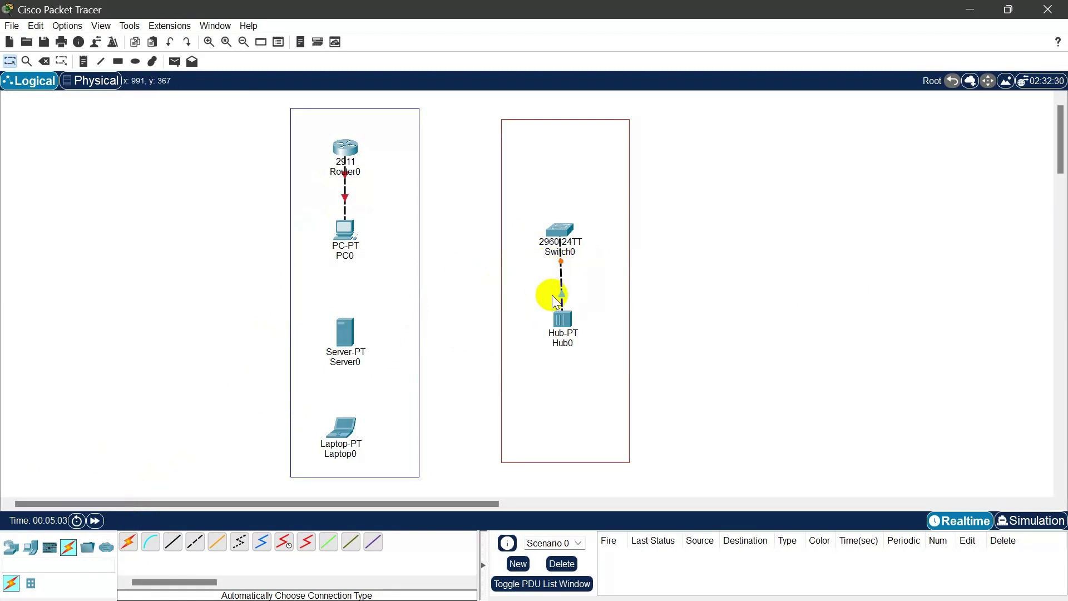
Delete the cable between the switch and hub and the cable between the router and PC
{"action": "left_click", "coordinate": [44, 62]}
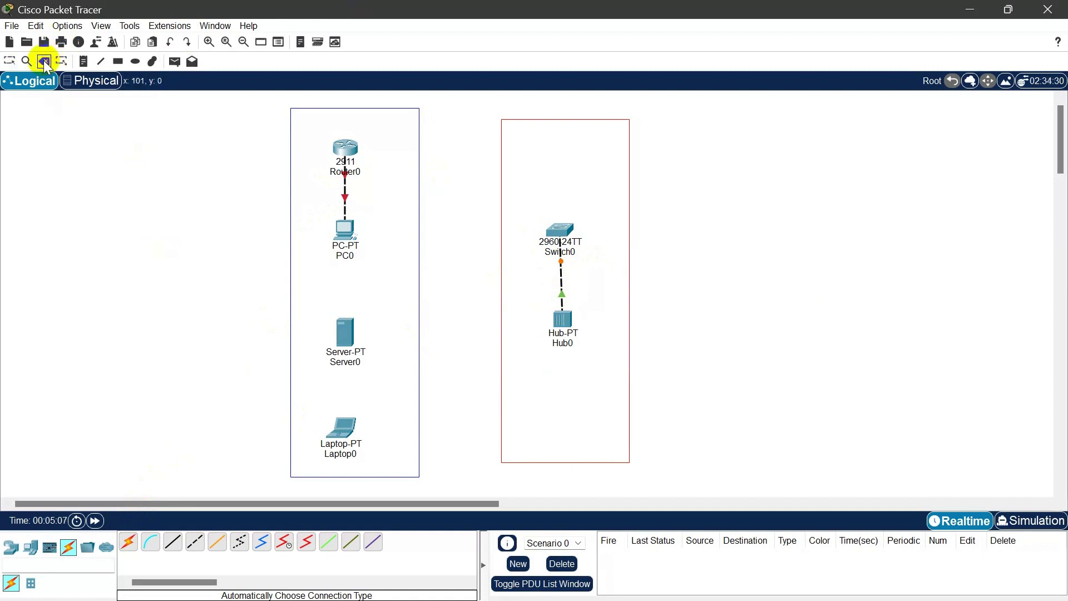
{"action": "left_click", "coordinate": [561, 274]}
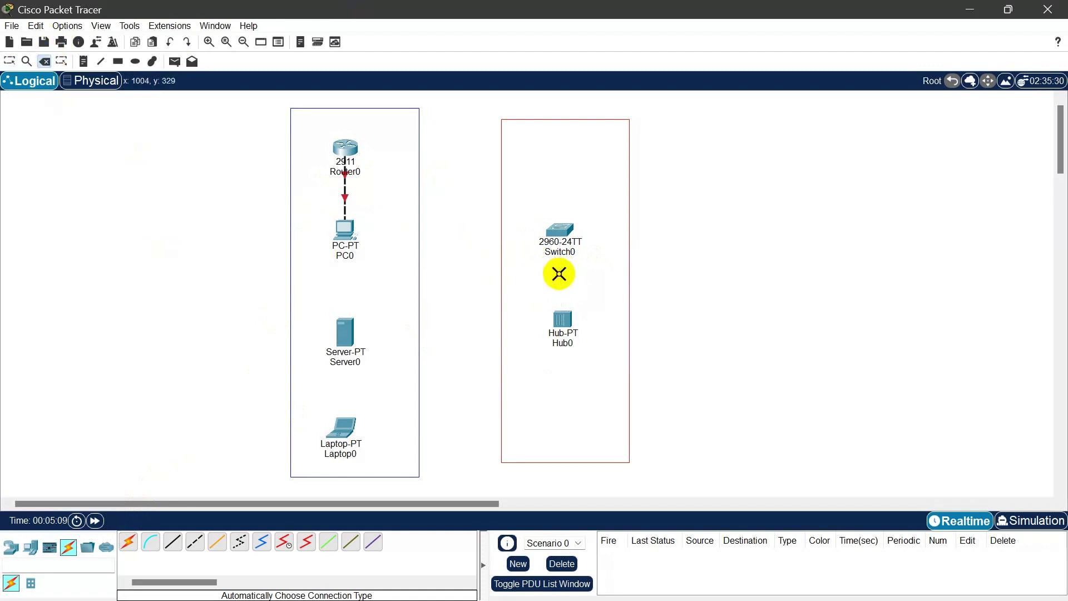
{"action": "left_click", "coordinate": [346, 183]}
Connect the router to the switch and the server to the hub, using automatically chosen connection types
{"action": "left_click", "coordinate": [137, 540]}
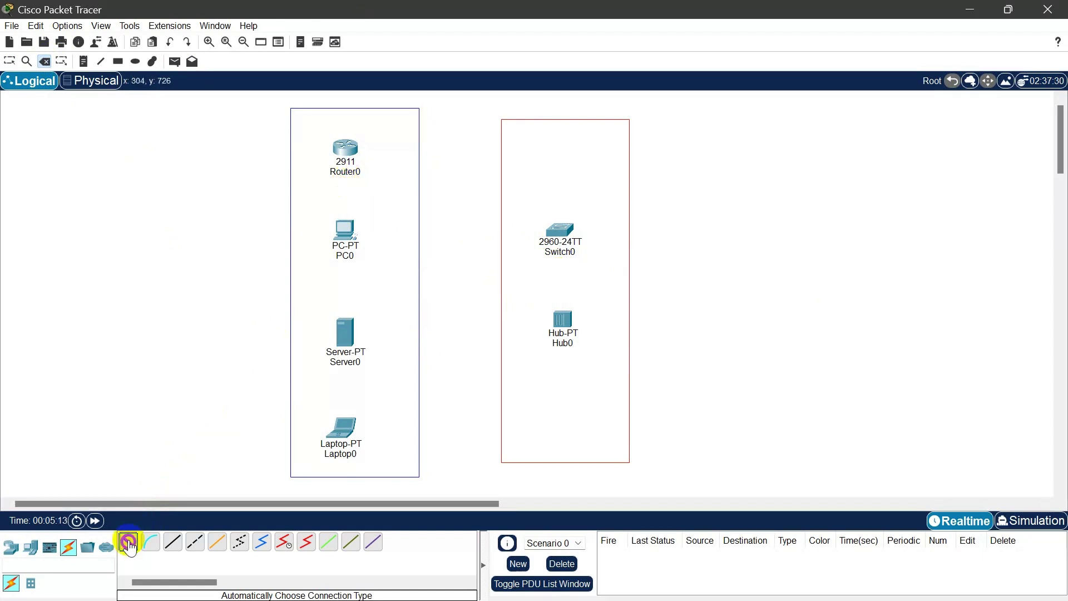
{"action": "left_click", "coordinate": [349, 149]}
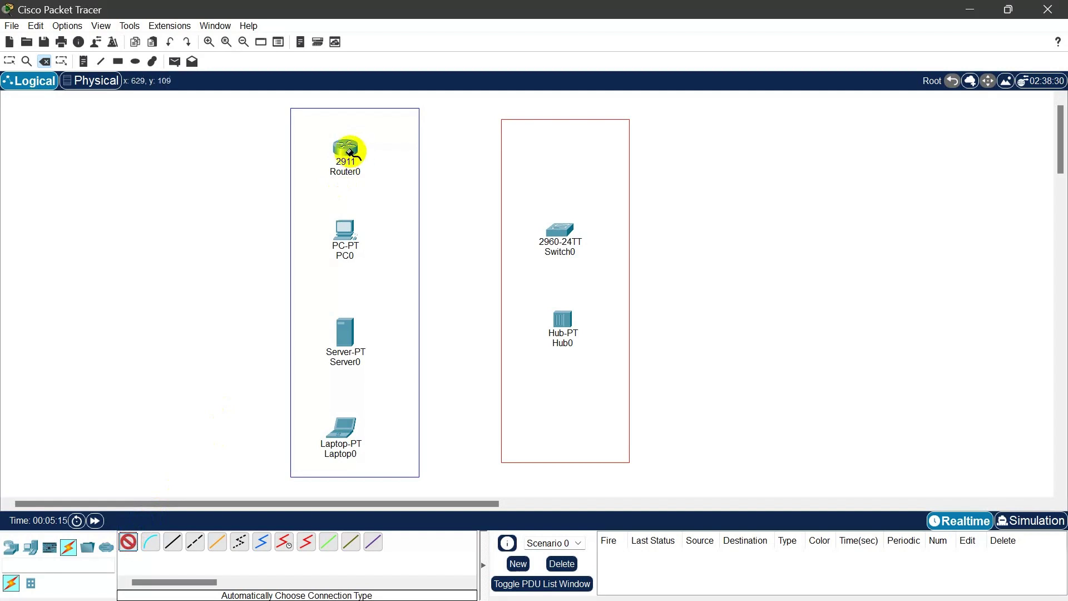
{"action": "left_click", "coordinate": [566, 236]}
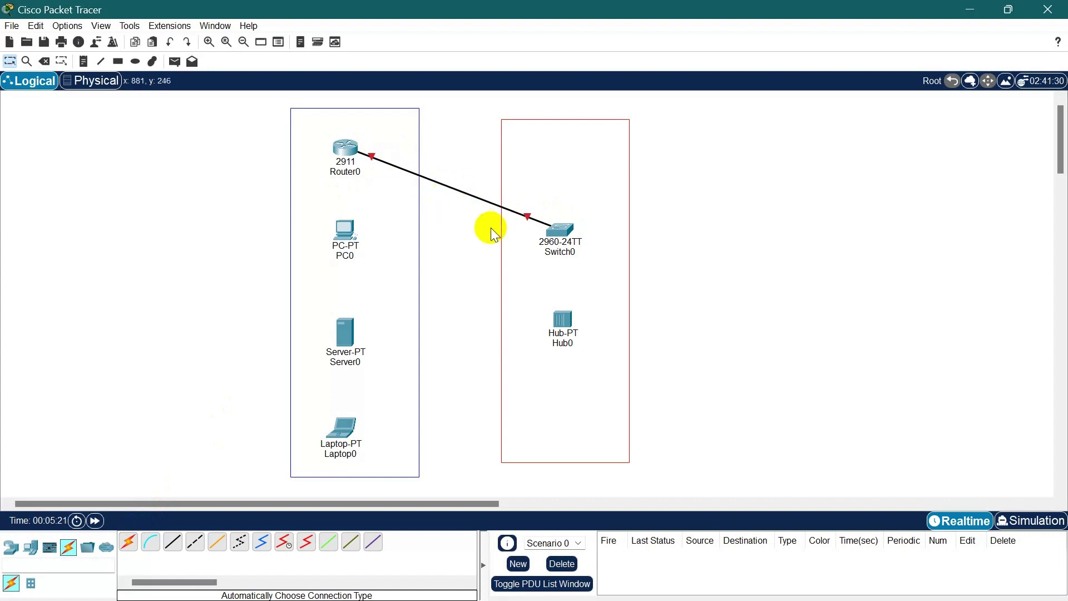
{"action": "left_click", "coordinate": [130, 543]}
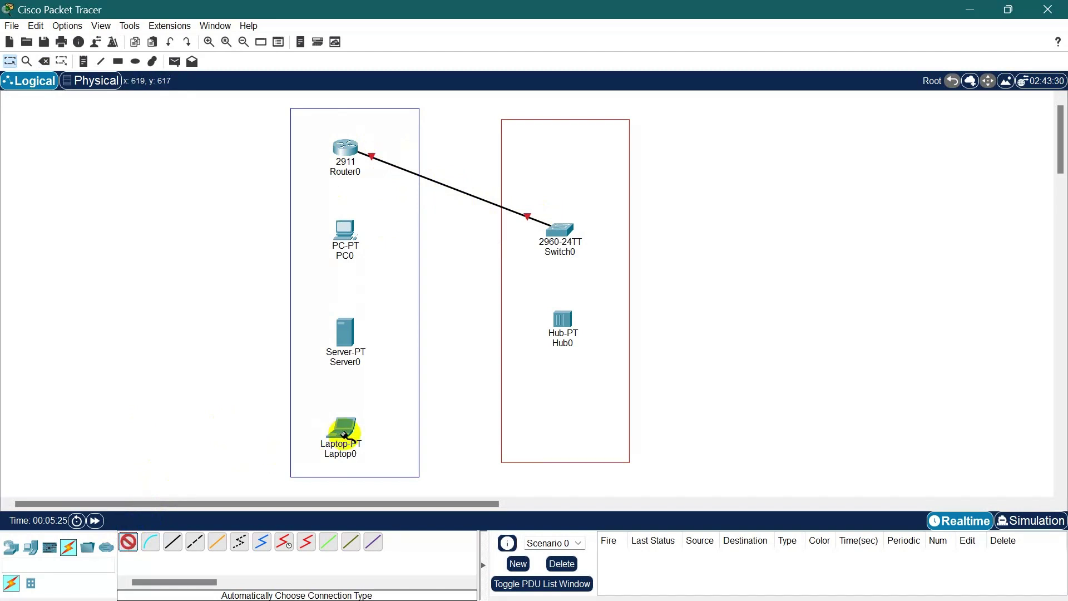
{"action": "left_click", "coordinate": [346, 332]}
{"action": "left_click", "coordinate": [563, 323]}
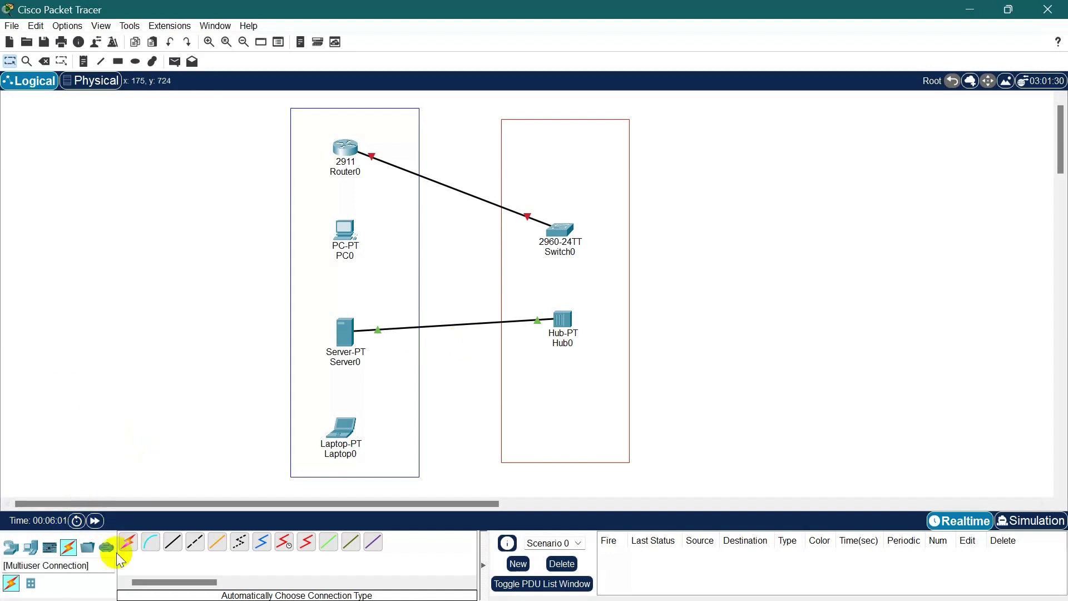
Delete all devices, cables and outlined rectangles from the workspace in one selection
{"action": "left_click", "coordinate": [47, 61]}
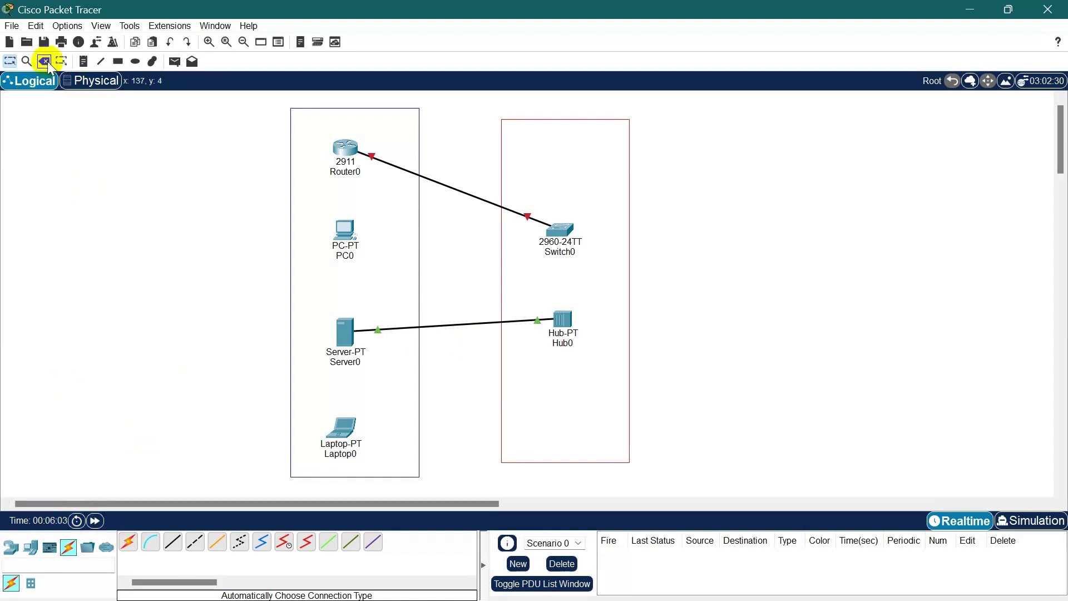
{"action": "left_click_drag", "start_coordinate": [242, 102], "coordinate": [729, 484]}
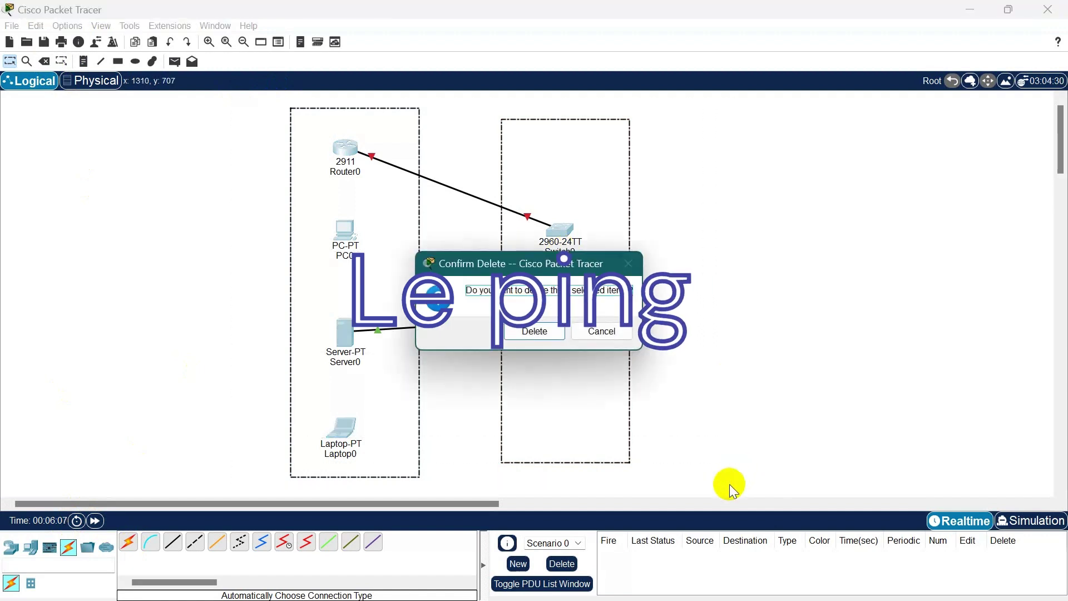
{"action": "key", "text": "Return"}
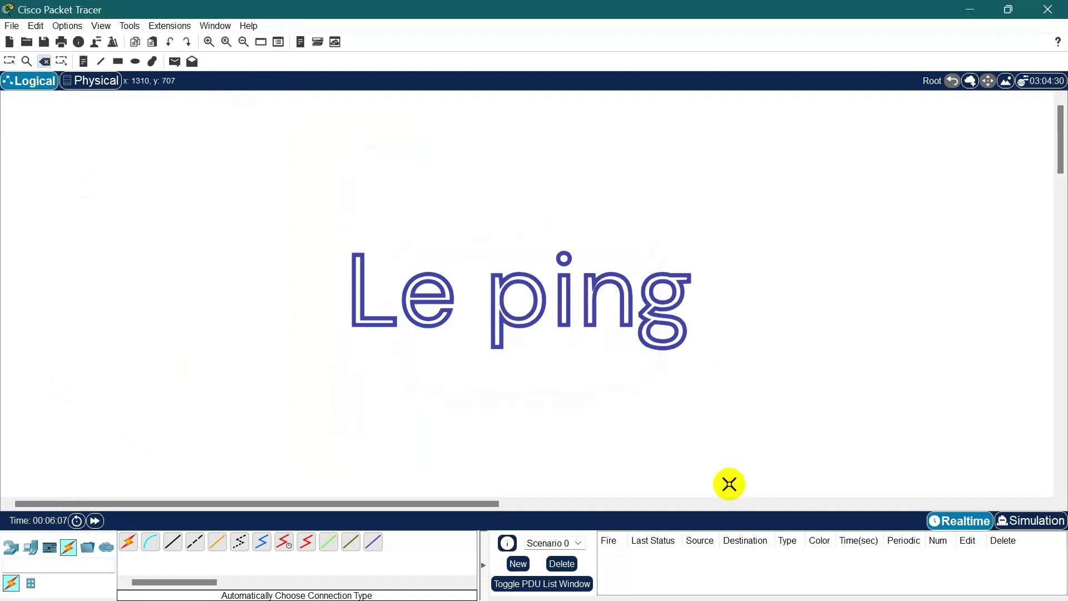
Place two PCs side by side on the empty workspace and return to selection mode
{"action": "left_click", "coordinate": [11, 547]}
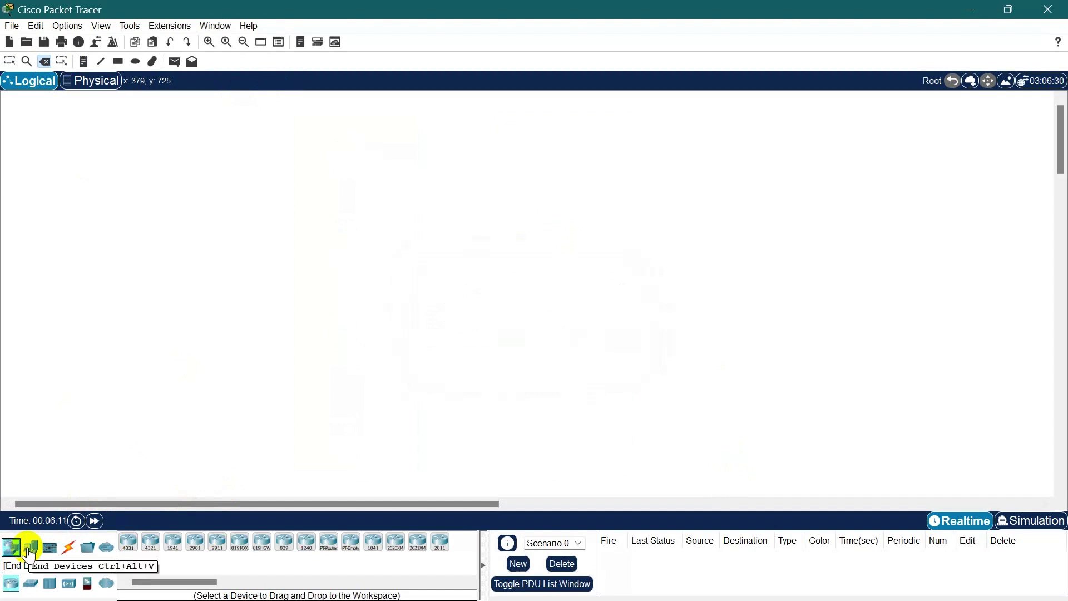
{"action": "left_click", "coordinate": [33, 551]}
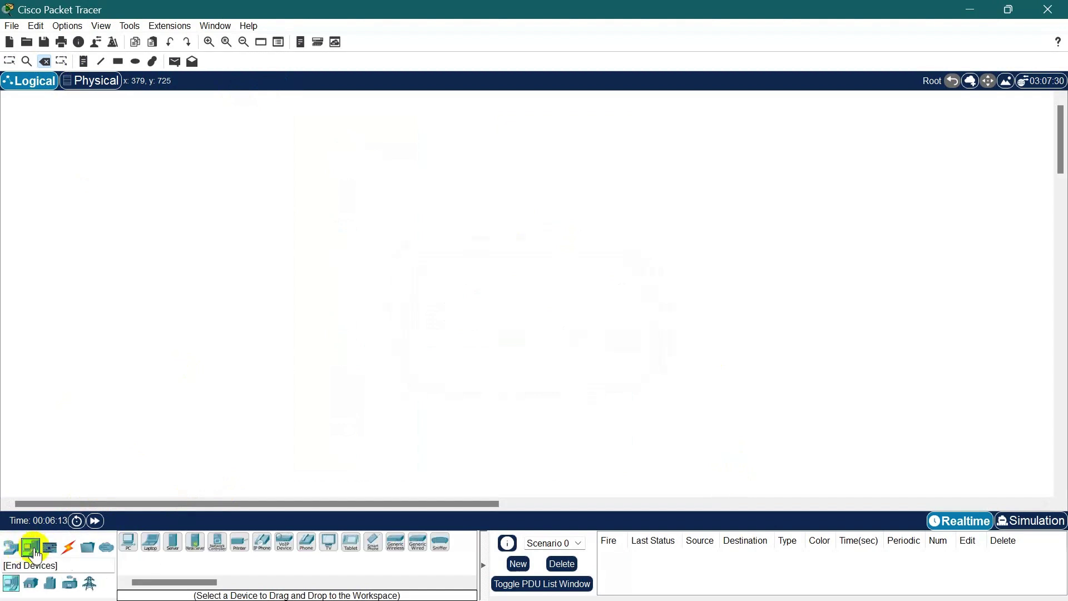
{"action": "left_click", "coordinate": [129, 543]}
{"action": "left_click_drag", "start_coordinate": [128, 542], "coordinate": [164, 486]}
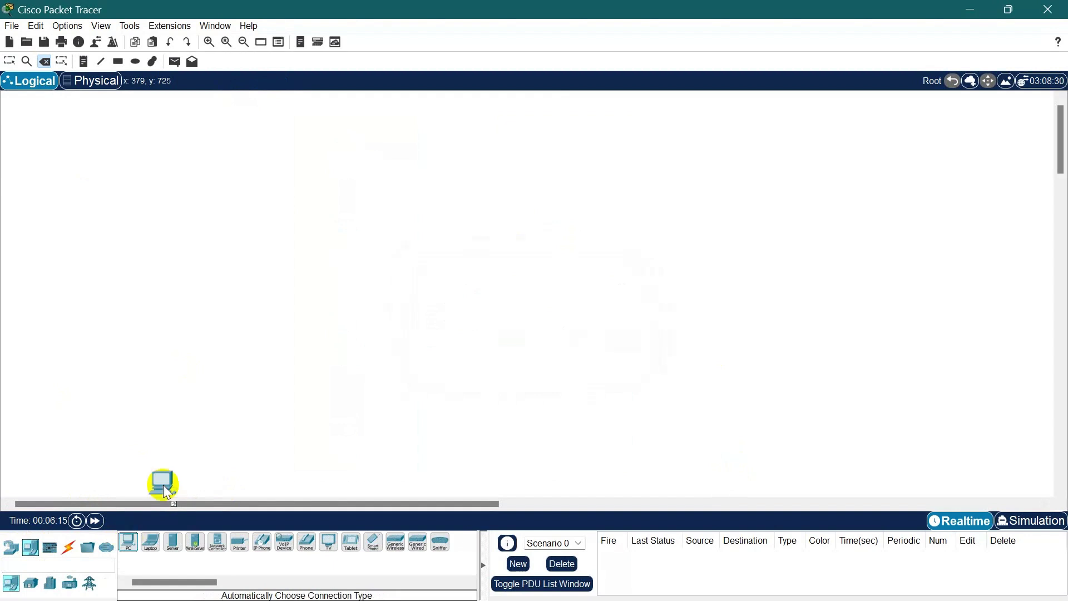
{"action": "left_click", "coordinate": [359, 239]}
{"action": "left_click", "coordinate": [128, 542]}
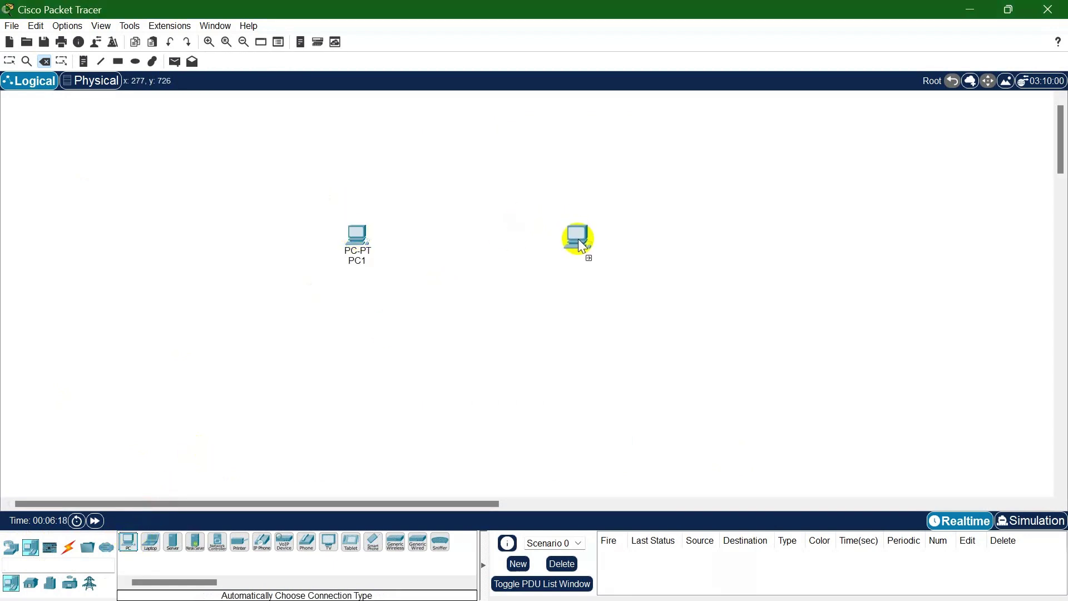
{"action": "left_click", "coordinate": [579, 239]}
{"action": "left_click", "coordinate": [10, 61]}
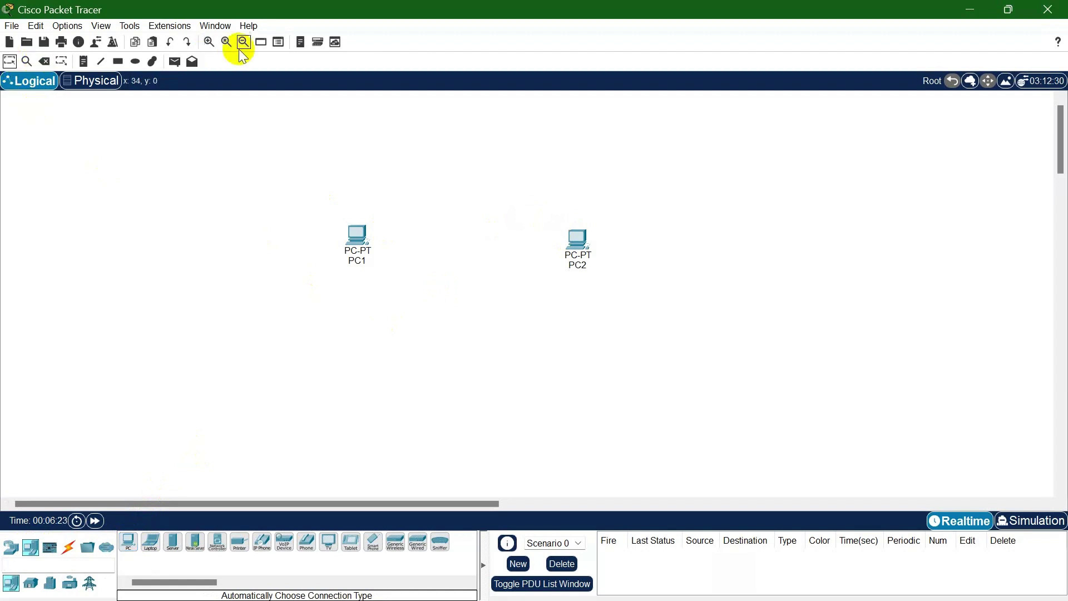
Connect FastEthernet0 of both PCs with a Copper Cross-Over cable, and nudge PC1 down roughly level with PC2
{"action": "left_click", "coordinate": [69, 552]}
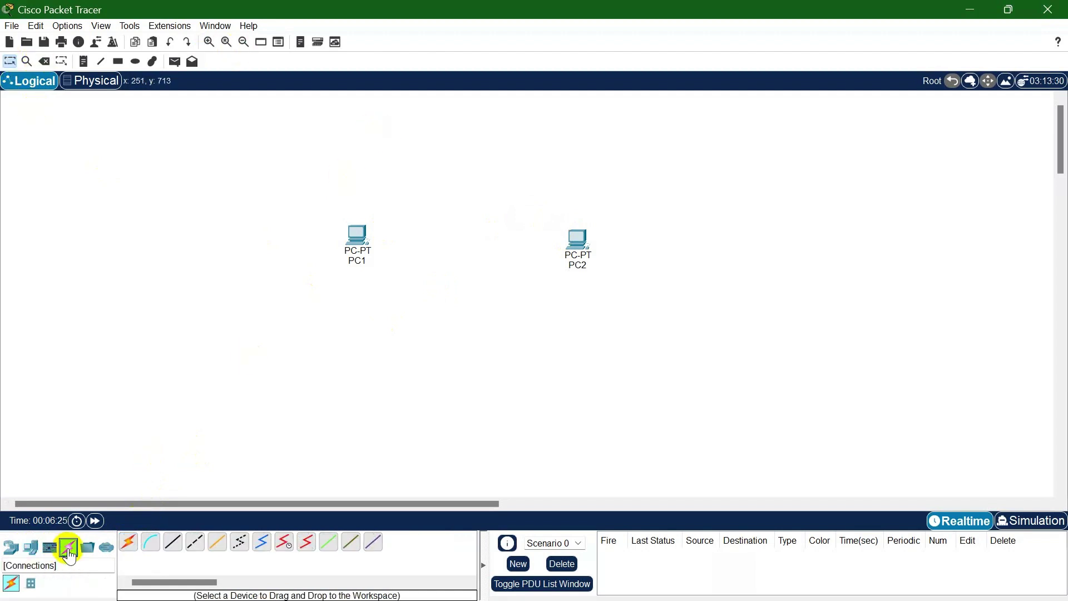
{"action": "left_click", "coordinate": [195, 545]}
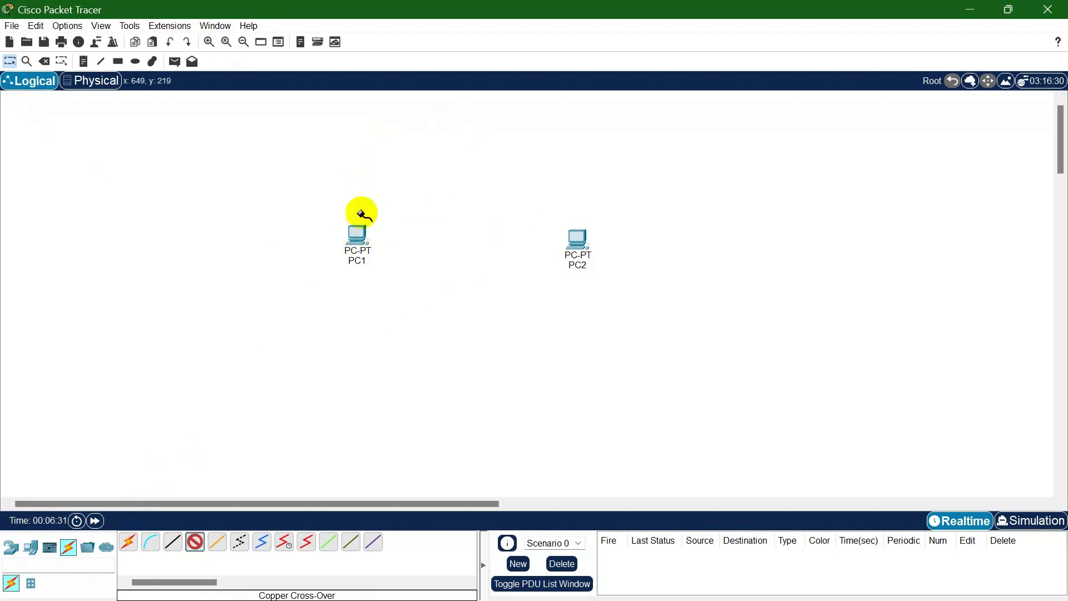
{"action": "mouse_move", "coordinate": [361, 233]}
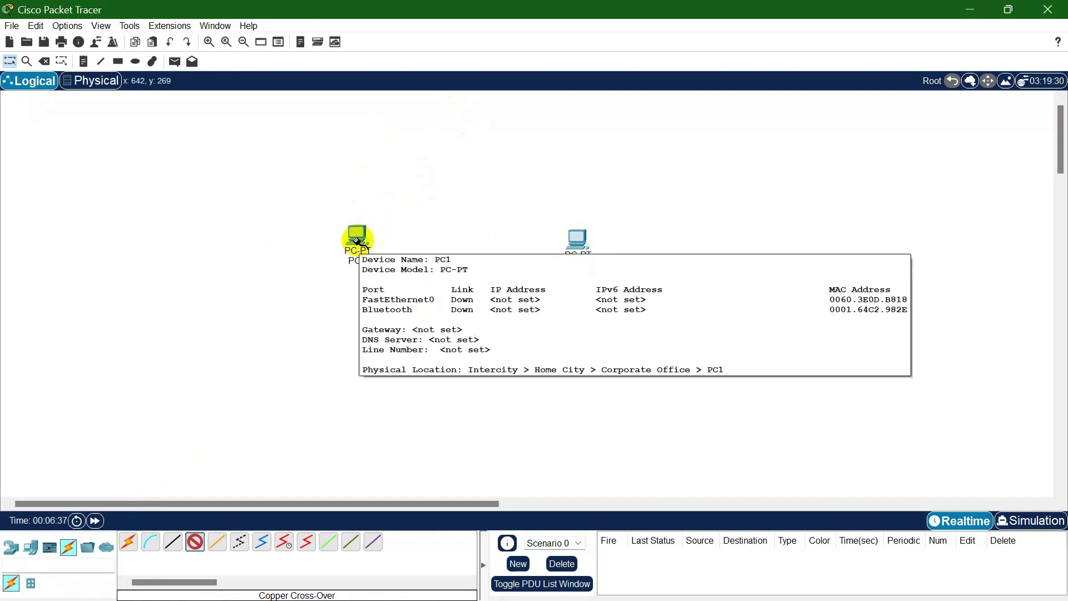
{"action": "left_click", "coordinate": [358, 240]}
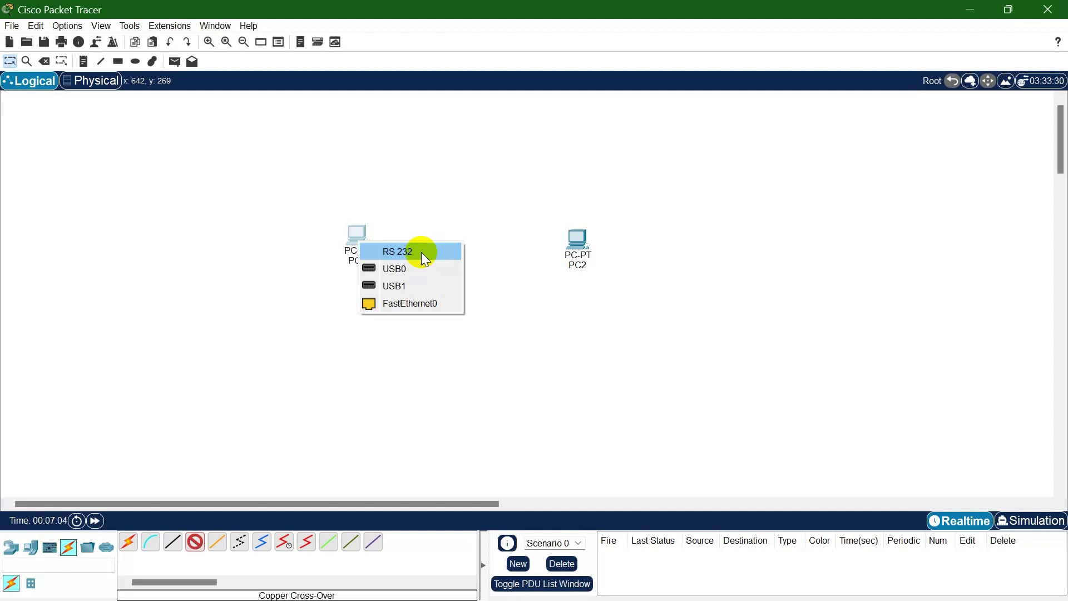
{"action": "left_click", "coordinate": [437, 304]}
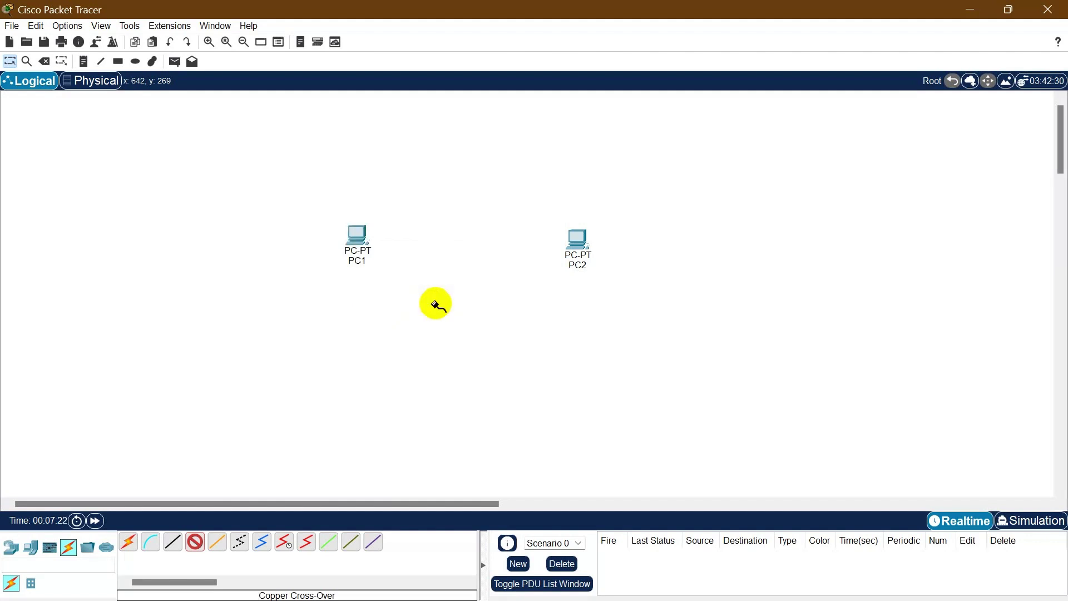
{"action": "left_click", "coordinate": [579, 238]}
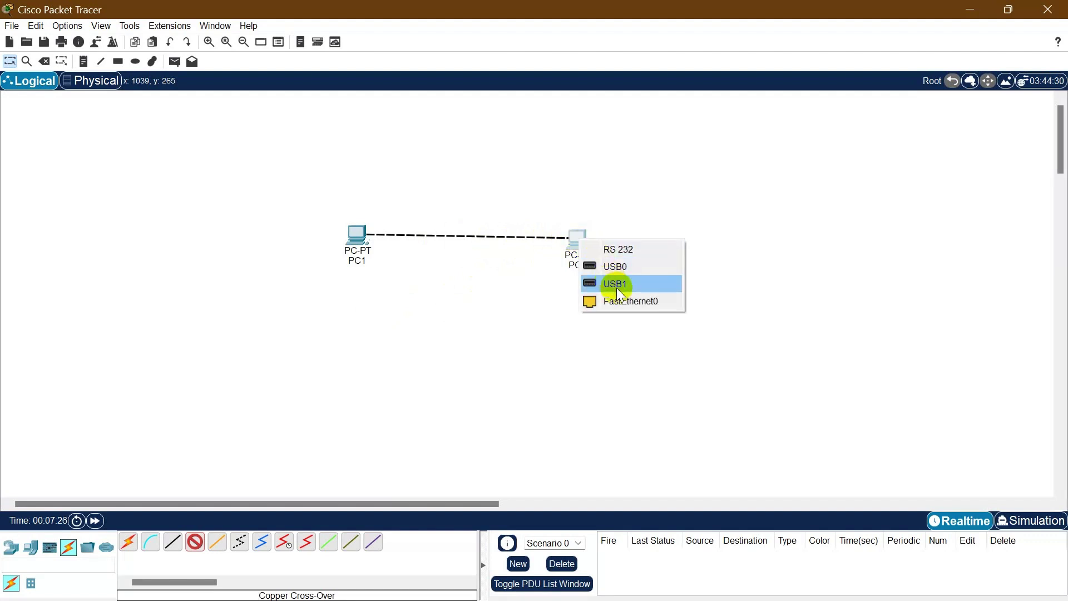
{"action": "left_click", "coordinate": [627, 303]}
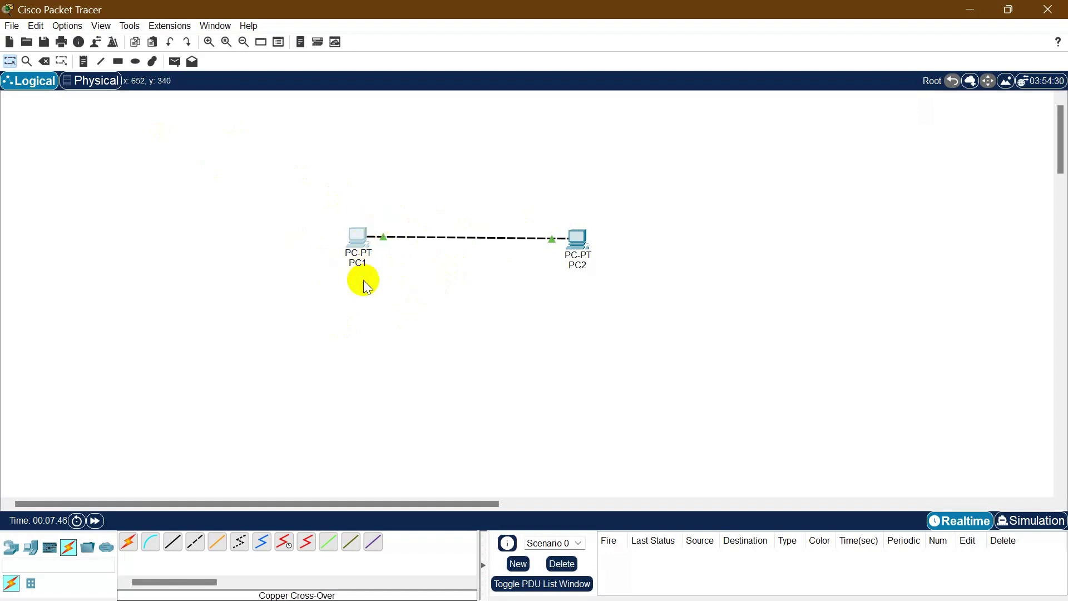
{"action": "left_click", "coordinate": [360, 239]}
{"action": "left_click_drag", "start_coordinate": [360, 241], "coordinate": [362, 246]}
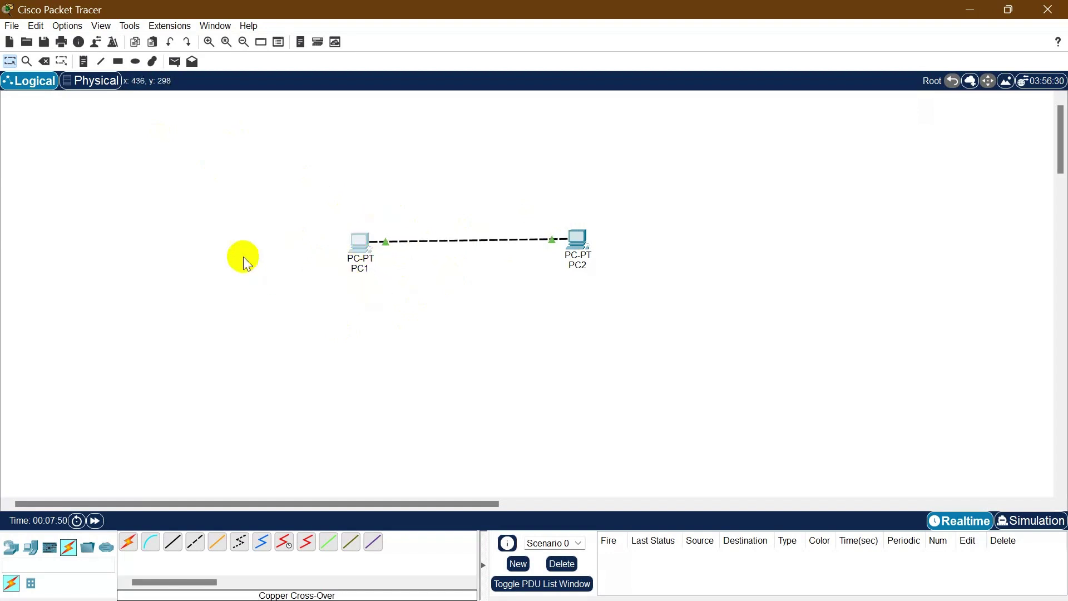
Add the text labels 192.168.1.1/24 above PC1 and 192.168.1.2/24 above PC2, and return to selection mode
{"action": "left_click", "coordinate": [85, 62]}
{"action": "left_click", "coordinate": [317, 218]}
{"action": "type", "text": "192.168.1.1/24"}
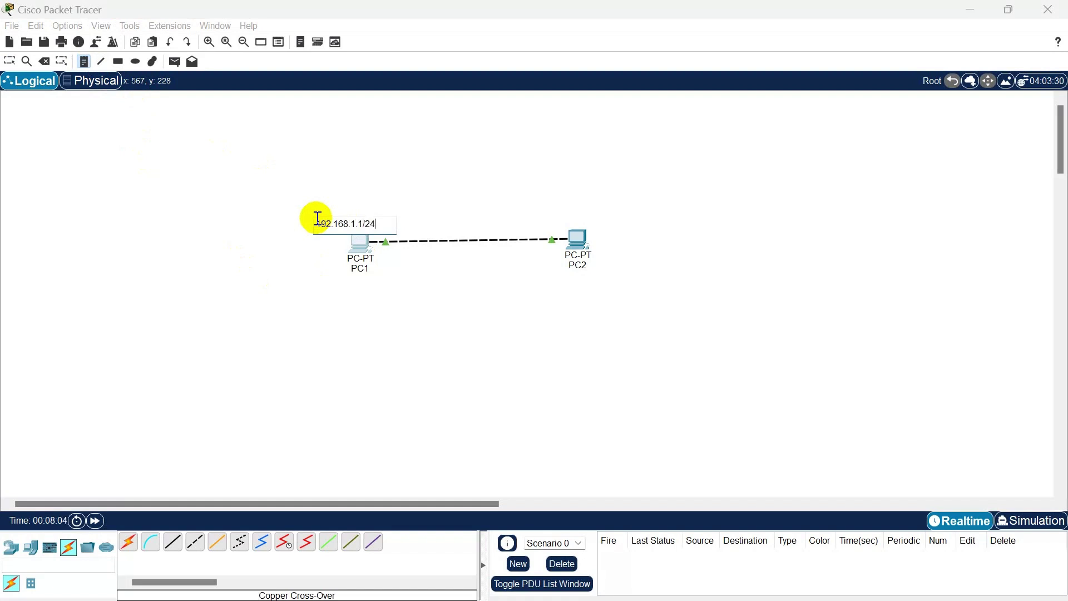
{"action": "left_click", "coordinate": [545, 213]}
{"action": "type", "text": "192.168.1.2/24"}
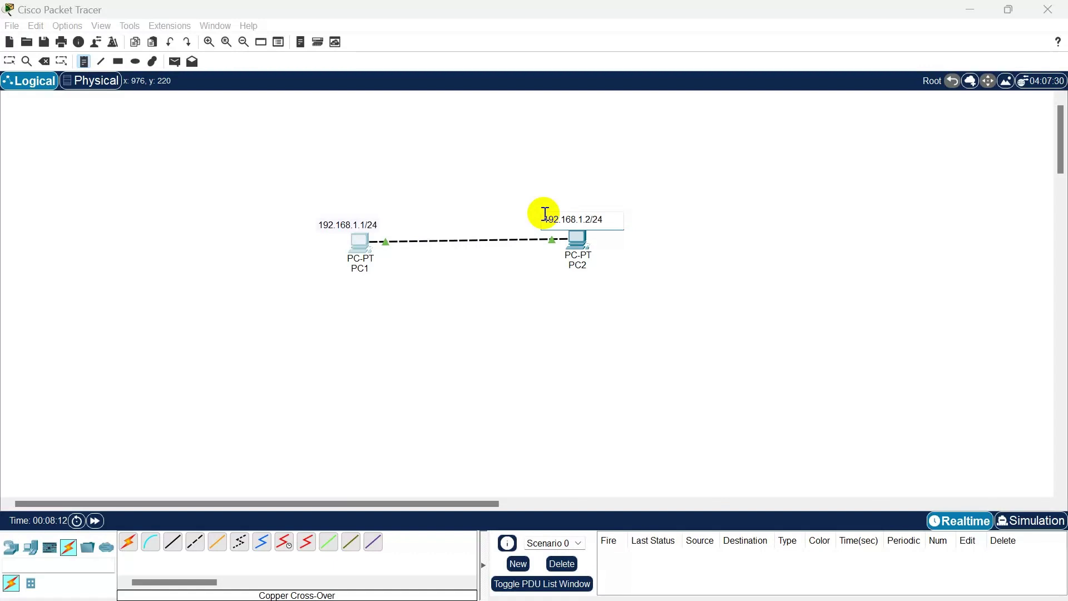
{"action": "left_click", "coordinate": [11, 63]}
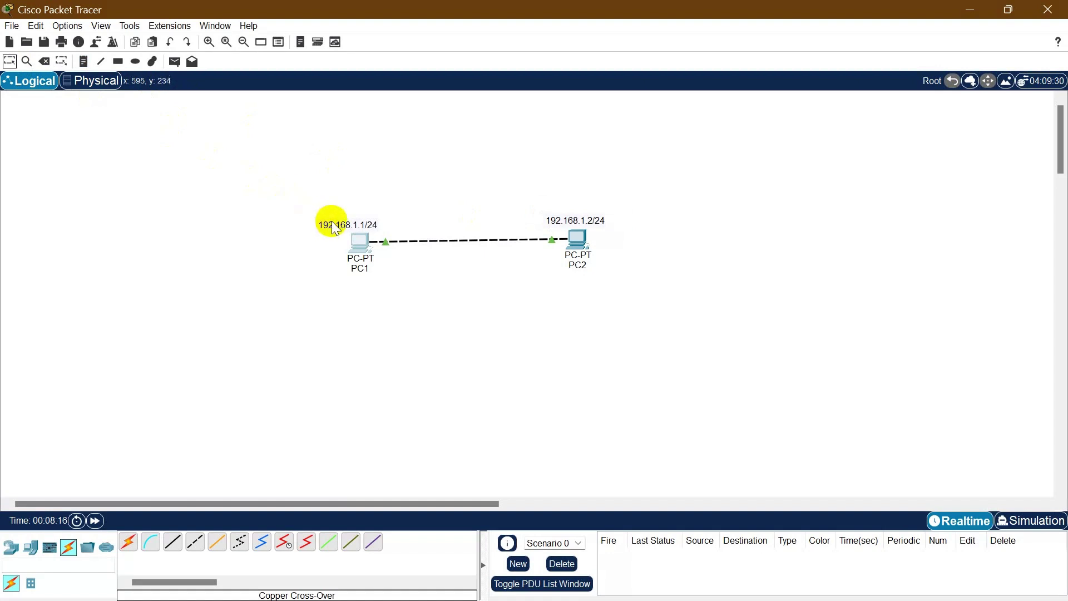
Reposition the two IP address labels so each sits centred just above its PC
{"action": "left_click_drag", "start_coordinate": [332, 222], "coordinate": [340, 216]}
{"action": "left_click", "coordinate": [428, 214]}
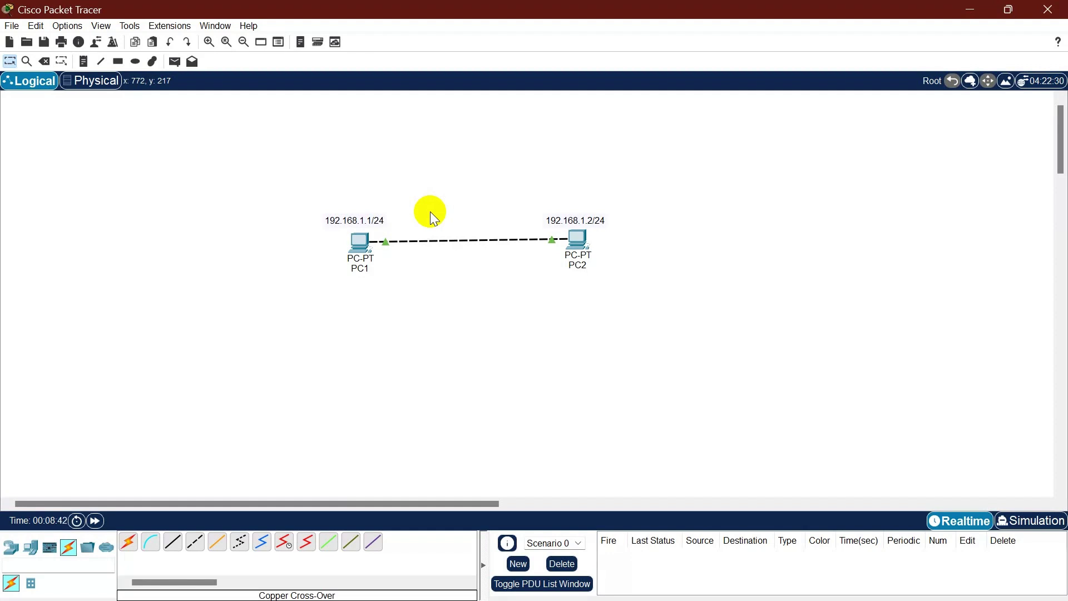
{"action": "left_click", "coordinate": [593, 220]}
{"action": "left_click_drag", "start_coordinate": [593, 220], "coordinate": [589, 217]}
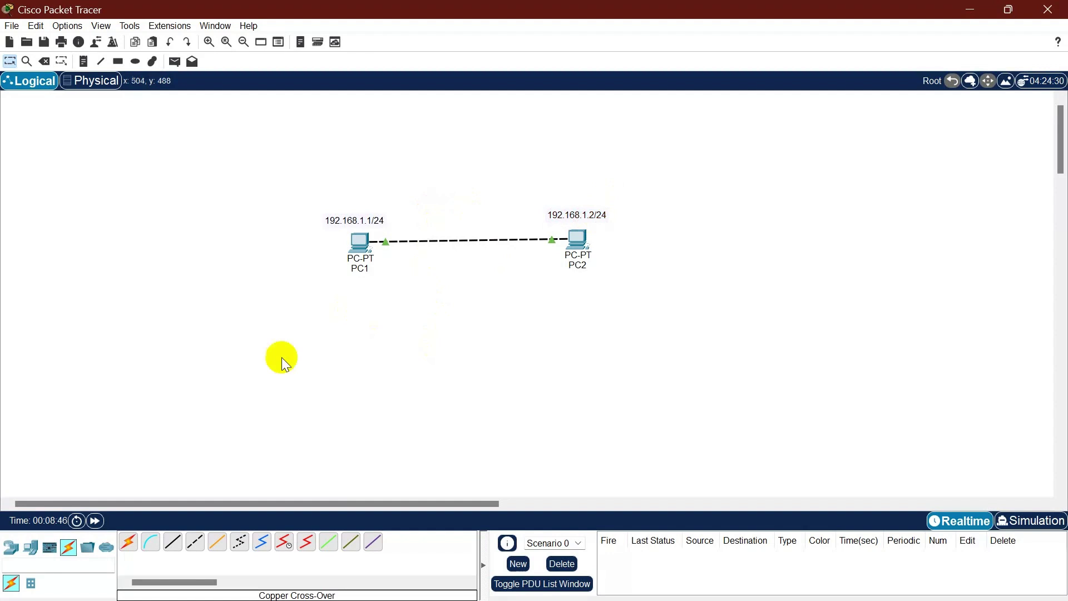
Open PC1's IP Configuration, try DHCP for its IPv4 addressing, and return the setting to Static
{"action": "left_click", "coordinate": [362, 256]}
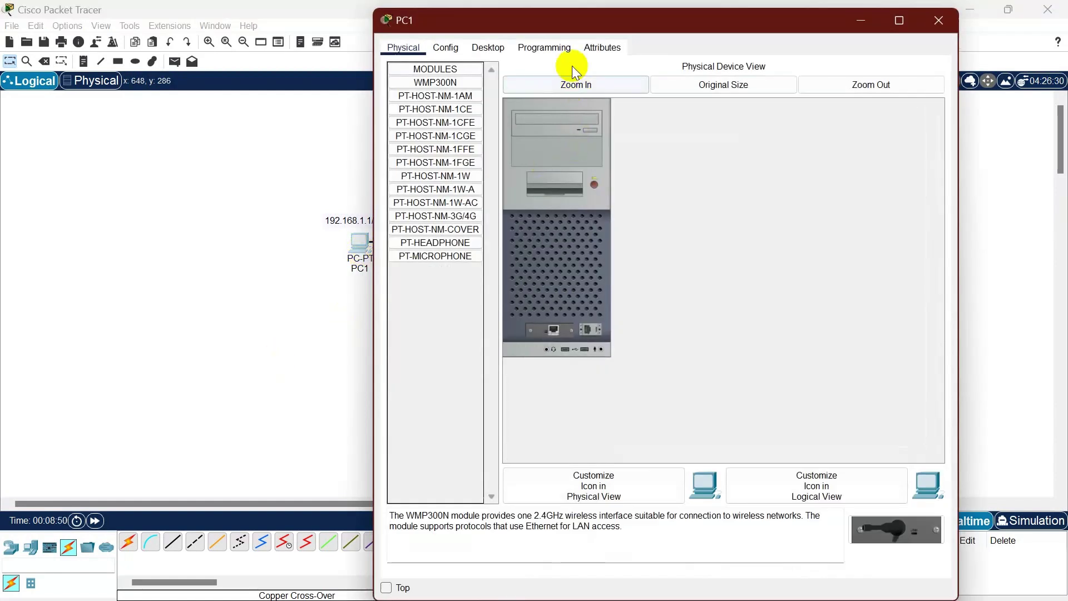
{"action": "left_click_drag", "start_coordinate": [553, 28], "coordinate": [720, 52]}
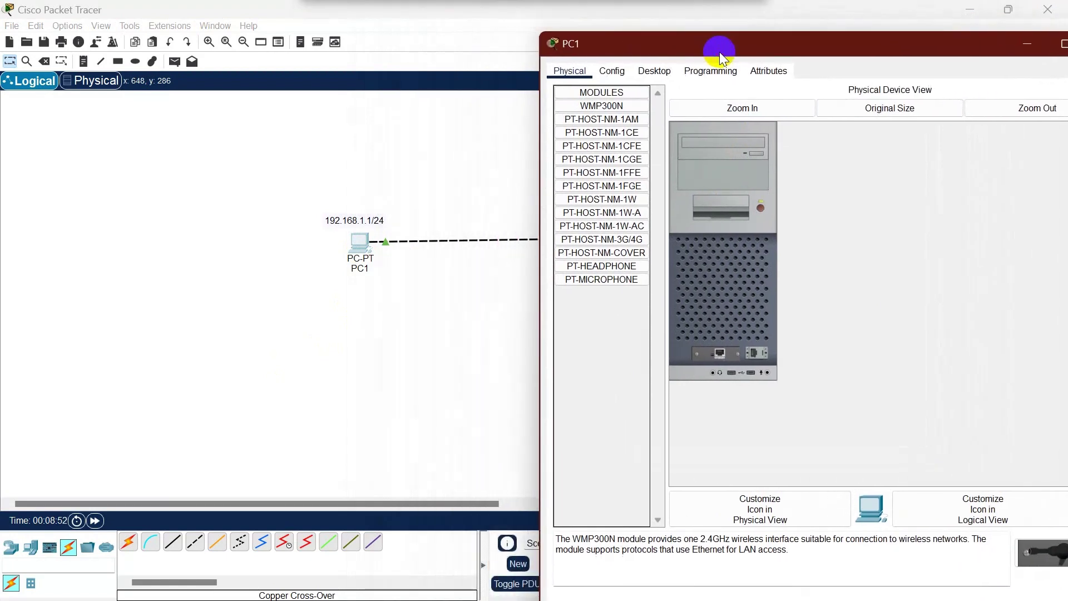
{"action": "left_click", "coordinate": [652, 75]}
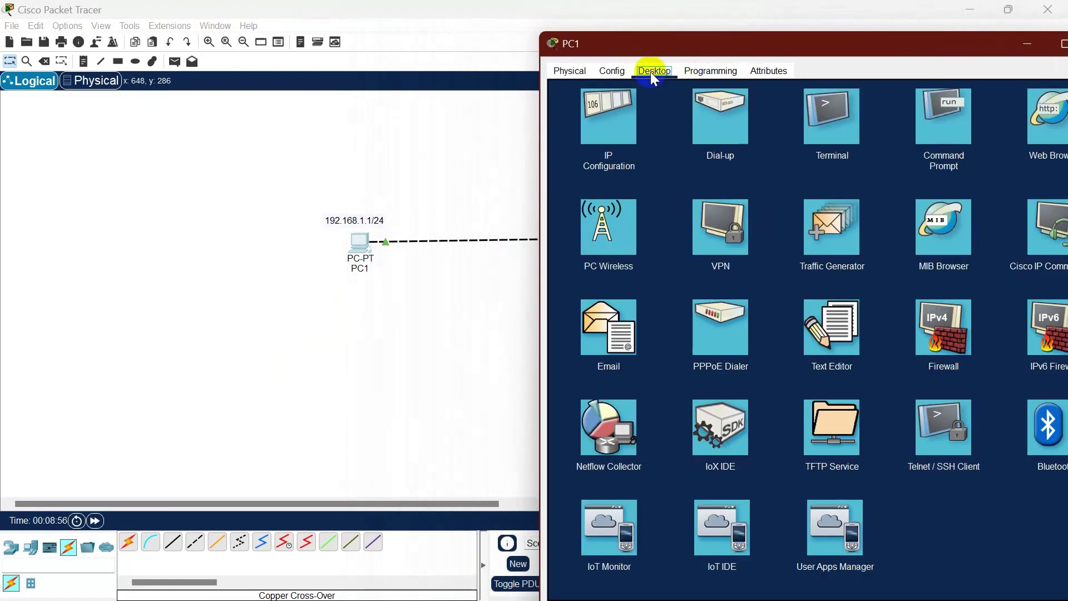
{"action": "left_click", "coordinate": [605, 126]}
{"action": "left_click_drag", "start_coordinate": [829, 46], "coordinate": [784, 48]}
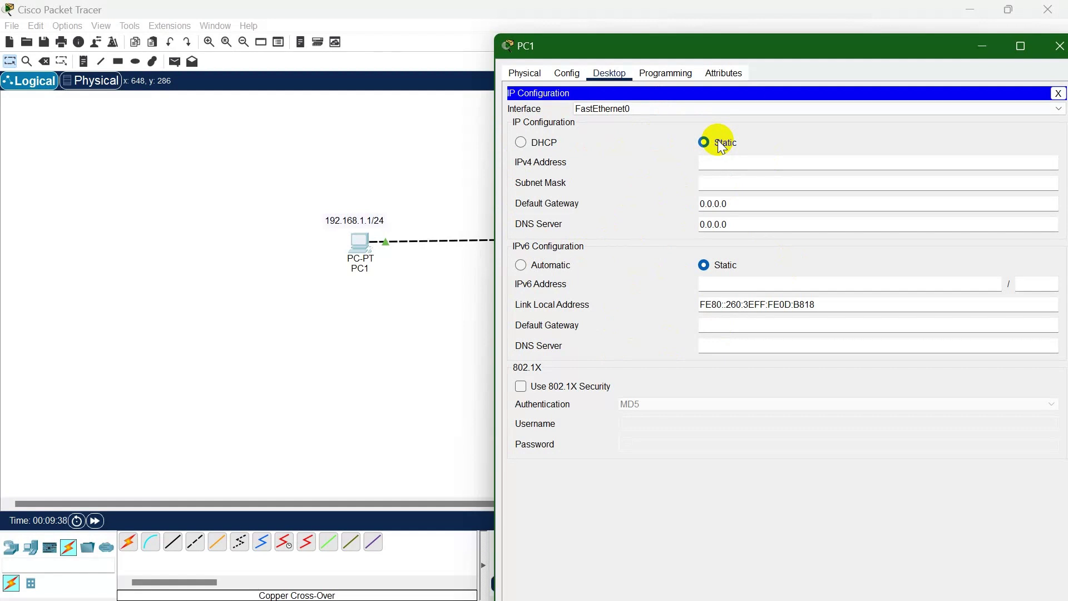
{"action": "left_click", "coordinate": [544, 149]}
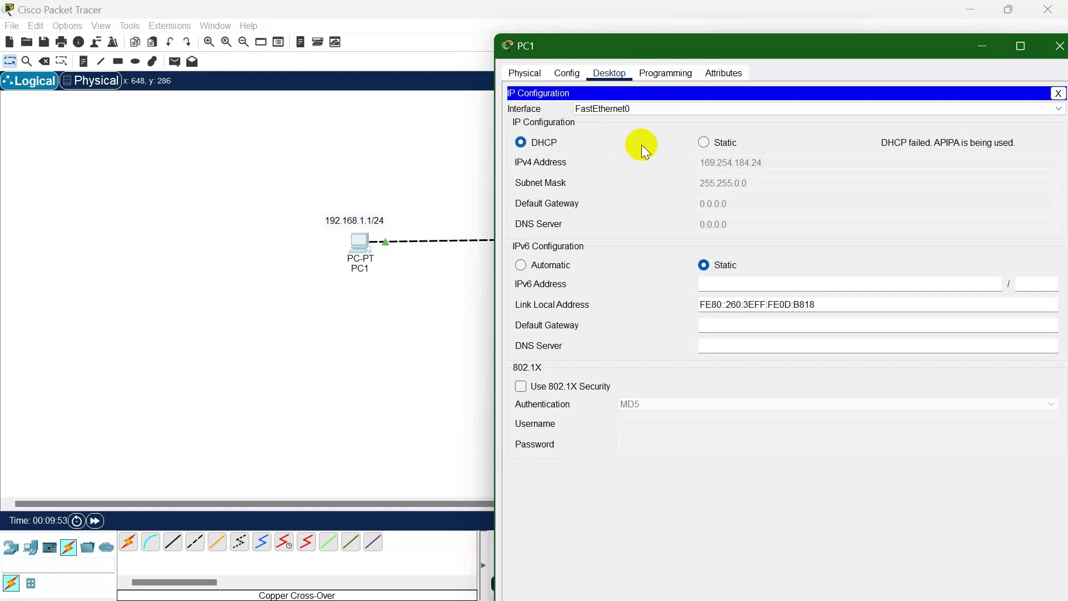
{"action": "left_click", "coordinate": [708, 143]}
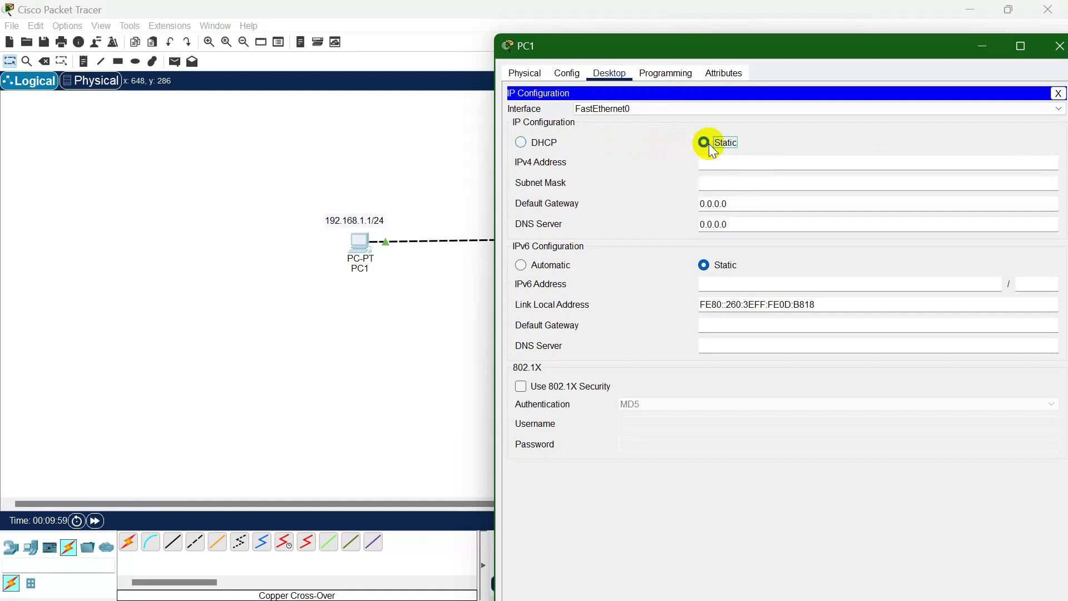
Assign PC1 the static IPv4 address 192.168.1.1 with the default subnet mask 255.255.255.0
{"action": "left_click", "coordinate": [784, 166]}
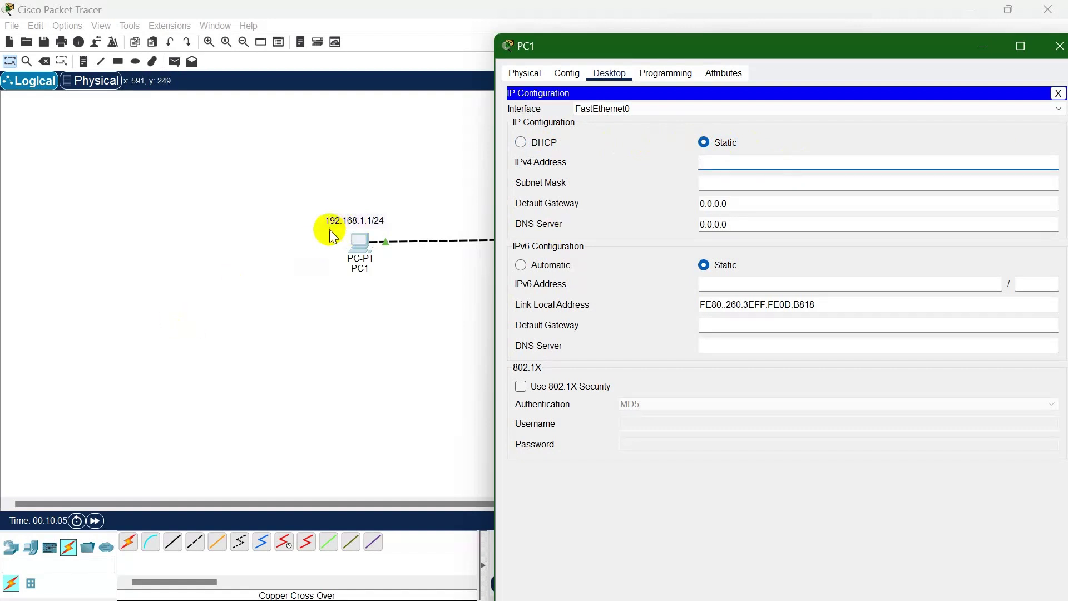
{"action": "type", "text": "192"}
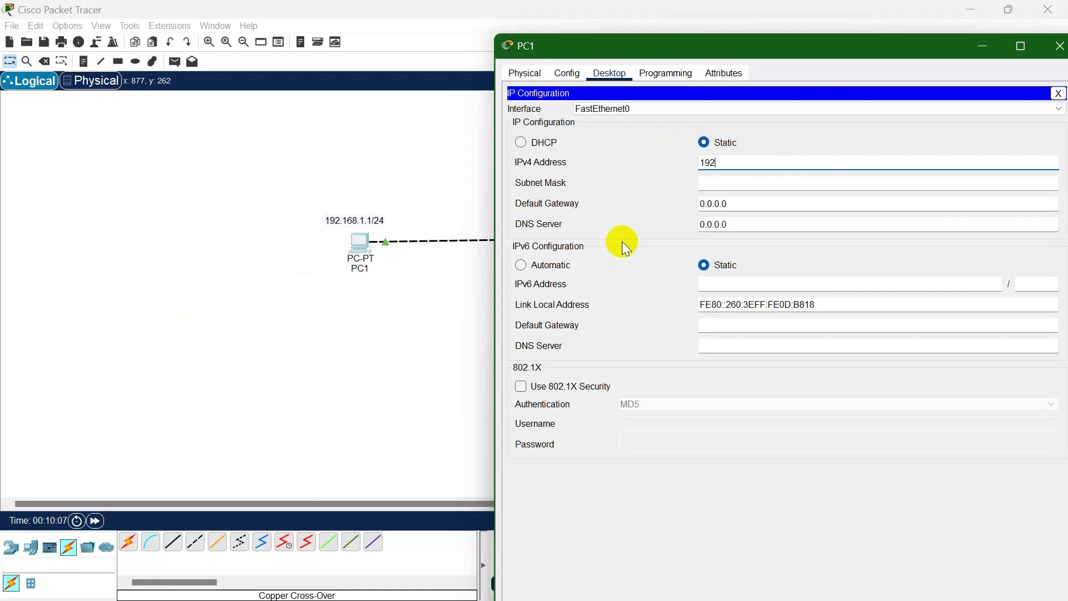
{"action": "type", "text": ".168.1.1"}
{"action": "left_click", "coordinate": [780, 181]}
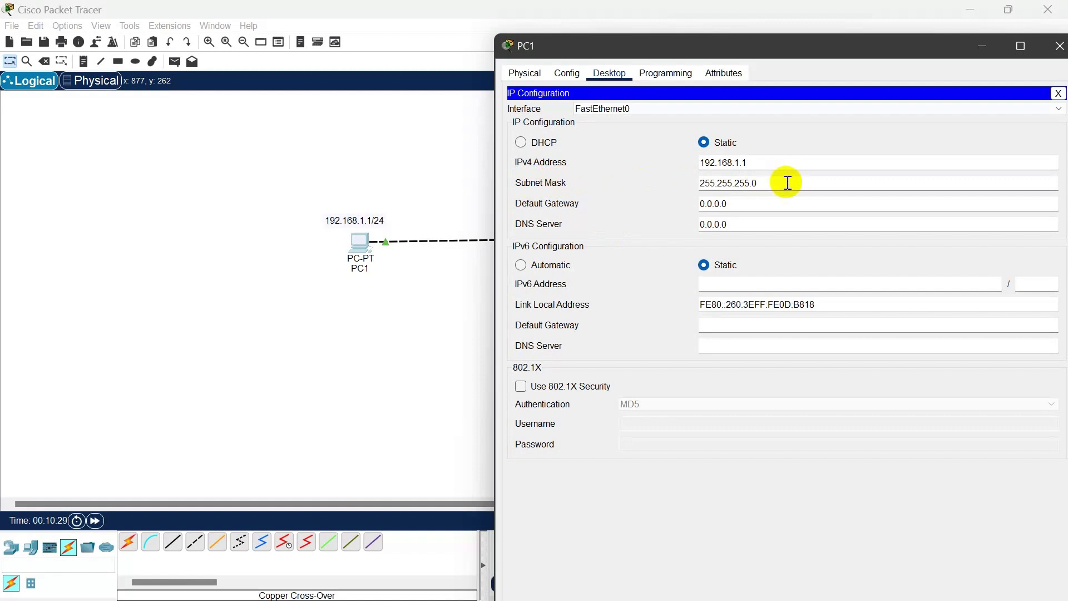
Clear PC1's subnet mask, enter it again as 255.255.255.0, and close PC1's configuration
{"action": "left_click", "coordinate": [713, 182]}
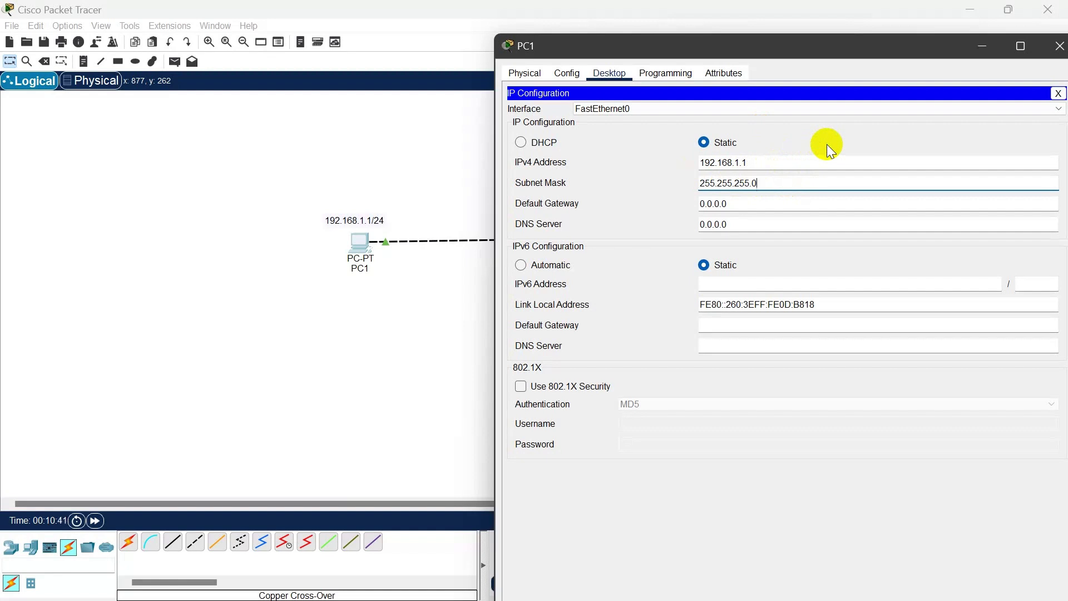
{"action": "key", "text": "BackSpace"}
{"action": "key", "text": "BackSpace"}
{"action": "key", "text": "BackSpace"}
{"action": "key", "text": "BackSpace"}
{"action": "key", "text": "BackSpace"}
{"action": "key", "text": "BackSpace"}
{"action": "key", "text": "BackSpace"}
{"action": "key", "text": "BackSpace"}
{"action": "key", "text": "BackSpace"}
{"action": "key", "text": "BackSpace"}
{"action": "key", "text": "BackSpace"}
{"action": "key", "text": "BackSpace"}
{"action": "key", "text": "BackSpace"}
{"action": "type", "text": "255.255.255.0"}
{"action": "left_click_drag", "start_coordinate": [899, 51], "coordinate": [792, 58]}
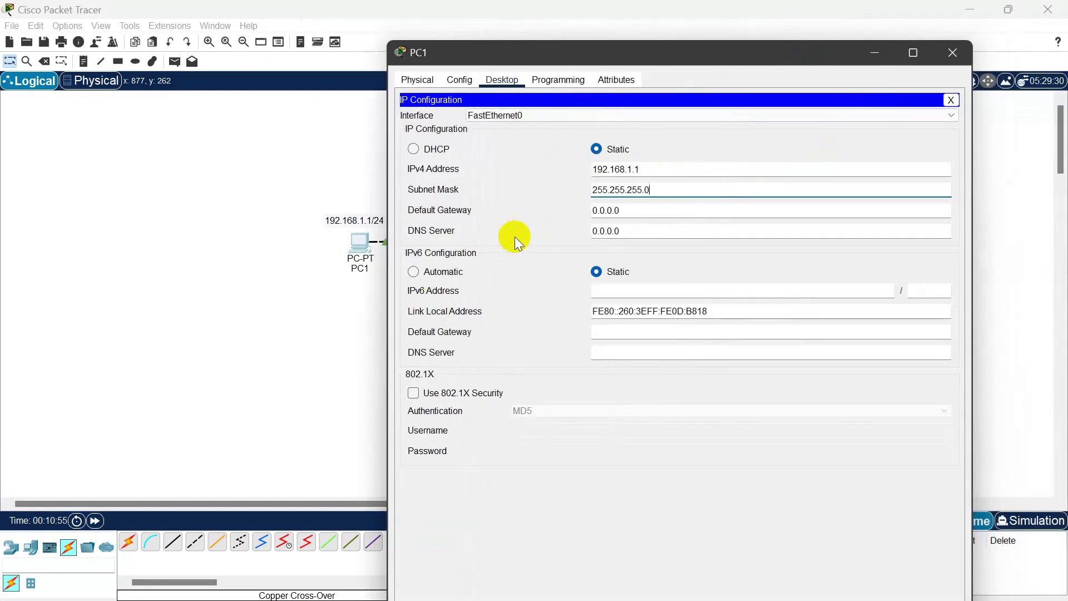
{"action": "left_click", "coordinate": [946, 53]}
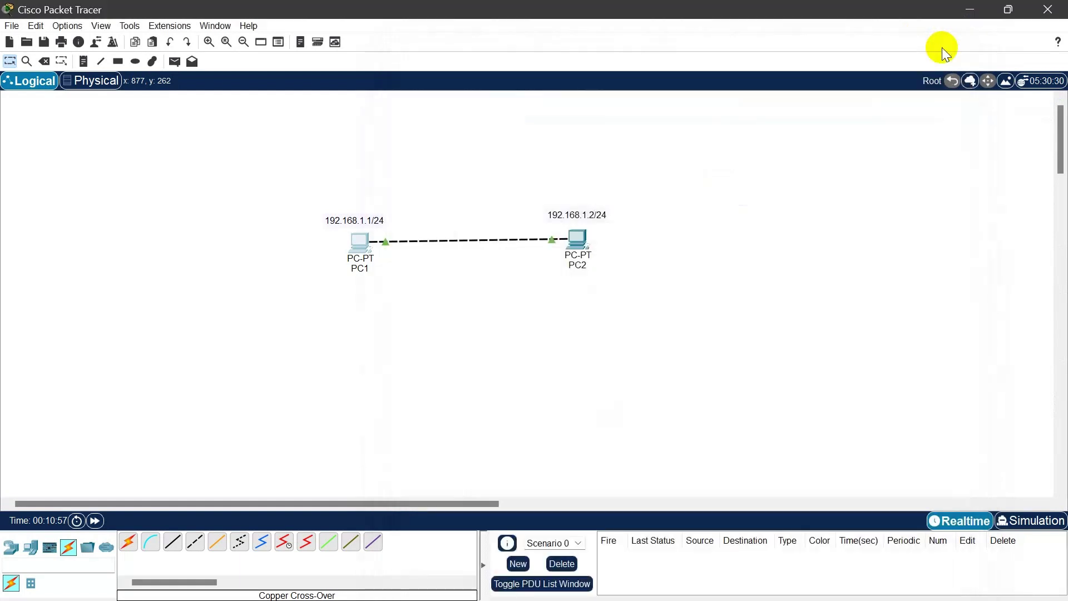
Assign PC2 the static IPv4 address 192.168.1.2 with subnet mask 255.255.255.0, and close its configuration
{"action": "left_click", "coordinate": [576, 239]}
{"action": "left_click_drag", "start_coordinate": [617, 136], "coordinate": [859, 98]}
{"action": "left_click", "coordinate": [740, 127]}
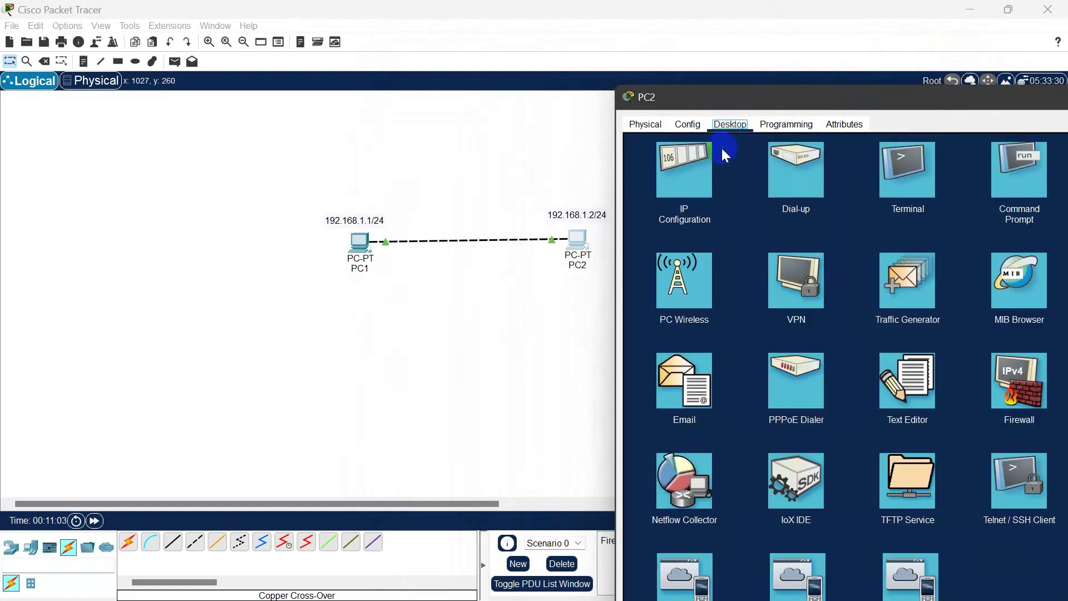
{"action": "left_click", "coordinate": [704, 156]}
{"action": "left_click_drag", "start_coordinate": [910, 99], "coordinate": [639, 278]}
{"action": "left_click", "coordinate": [596, 393]}
{"action": "type", "text": "192.168.1"}
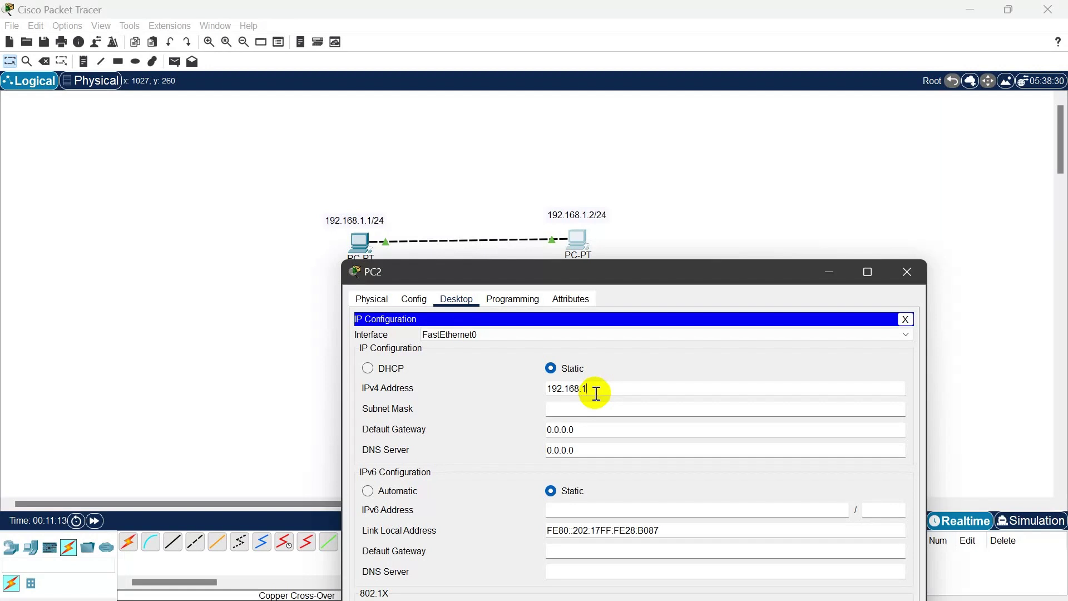
{"action": "type", "text": ".2"}
{"action": "left_click", "coordinate": [648, 412]}
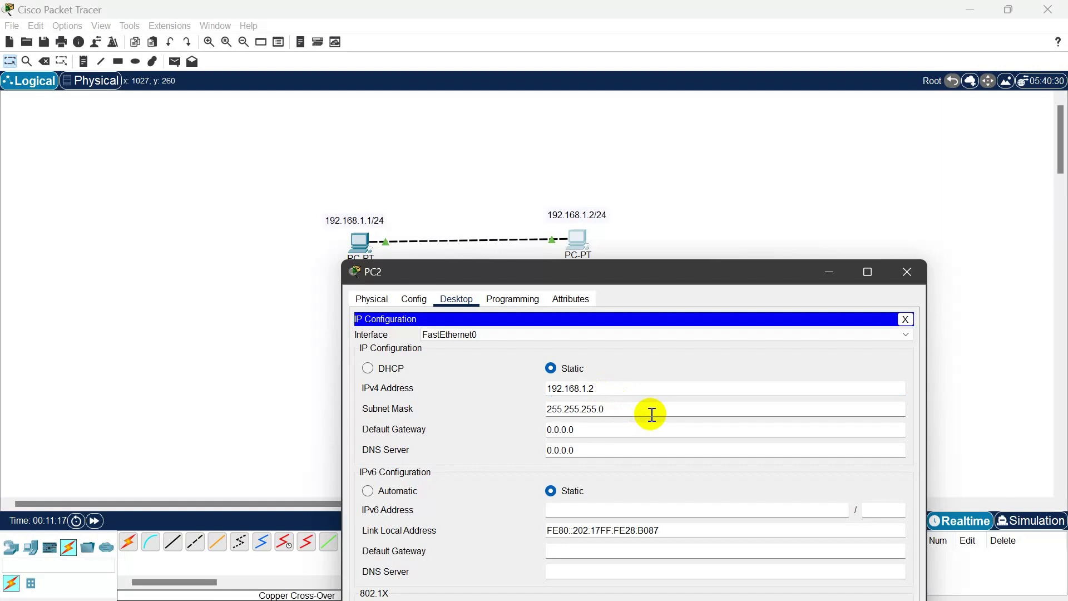
{"action": "left_click", "coordinate": [907, 273]}
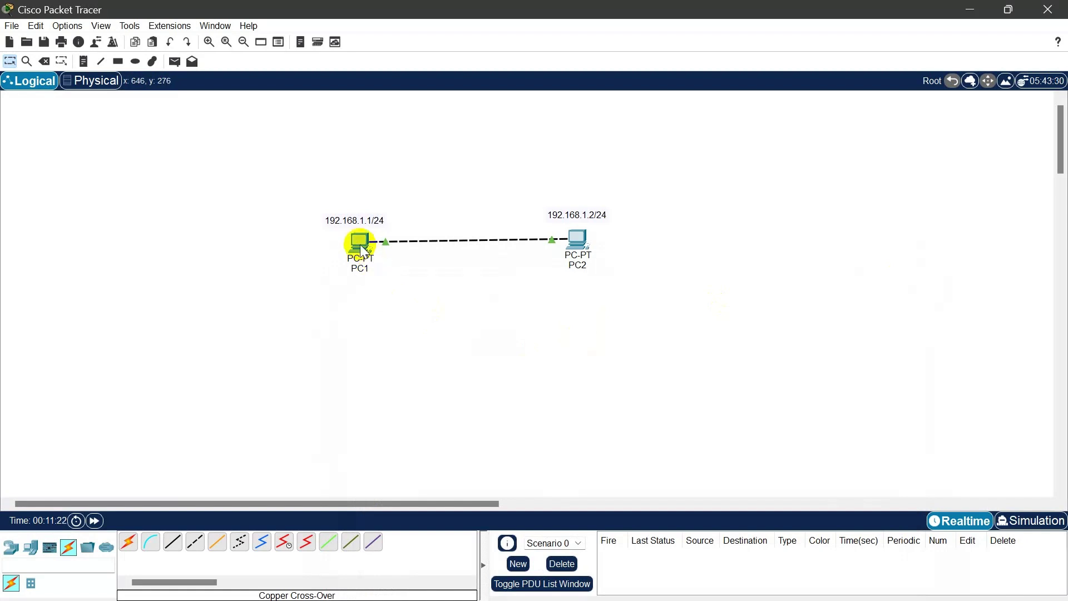
Run ping 192.168.1.2 from PC1's Command Prompt to test the connection to PC2, and close PC1
{"action": "mouse_move", "coordinate": [359, 245]}
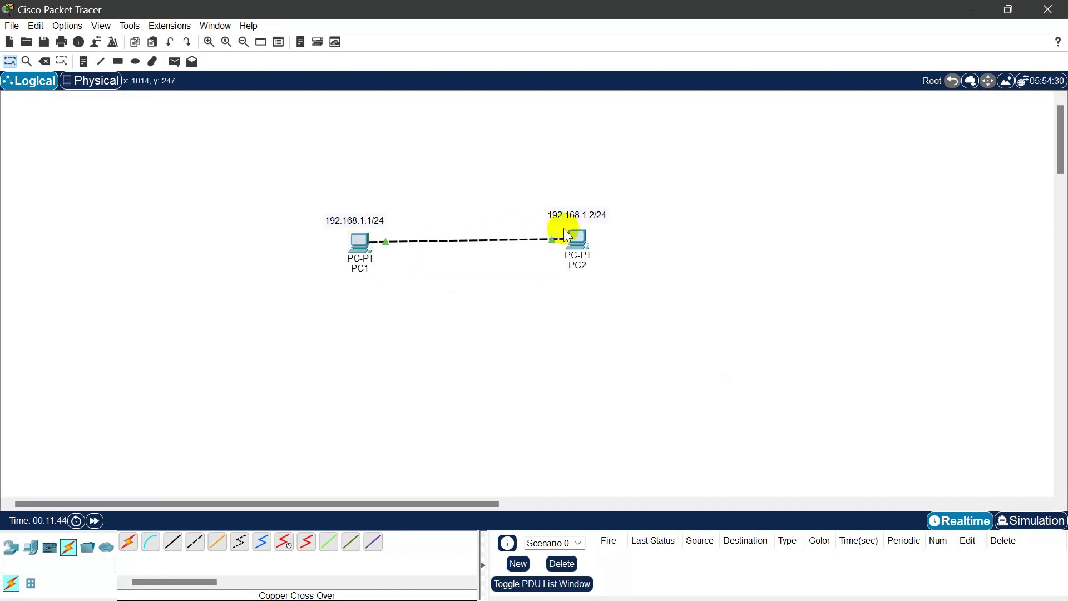
{"action": "mouse_move", "coordinate": [581, 237]}
{"action": "left_click", "coordinate": [362, 243]}
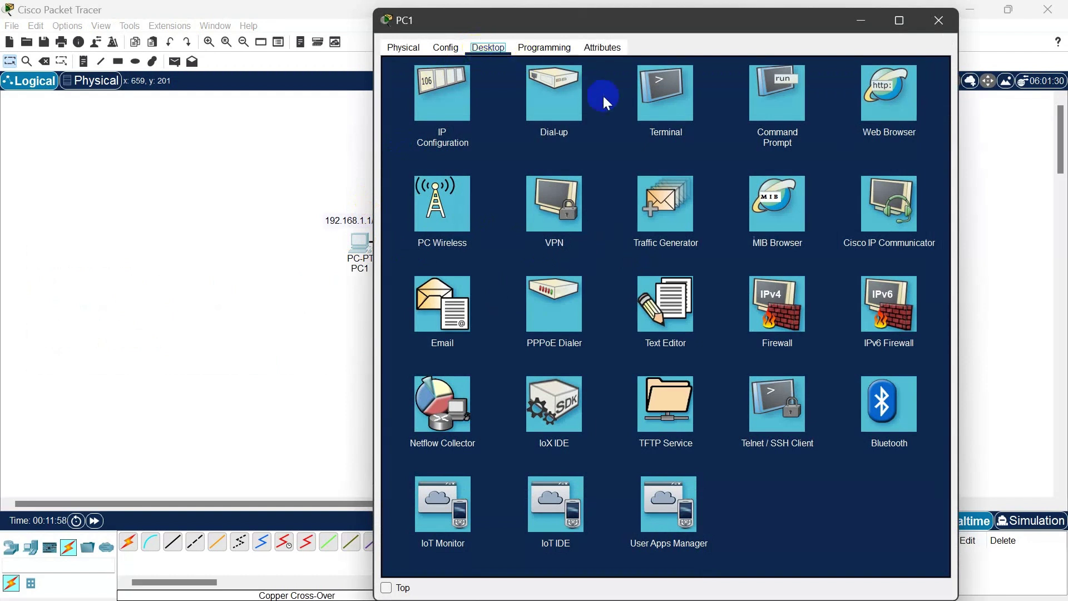
{"action": "left_click", "coordinate": [773, 96]}
{"action": "left_click_drag", "start_coordinate": [662, 19], "coordinate": [534, 274]}
{"action": "left_click", "coordinate": [311, 363]}
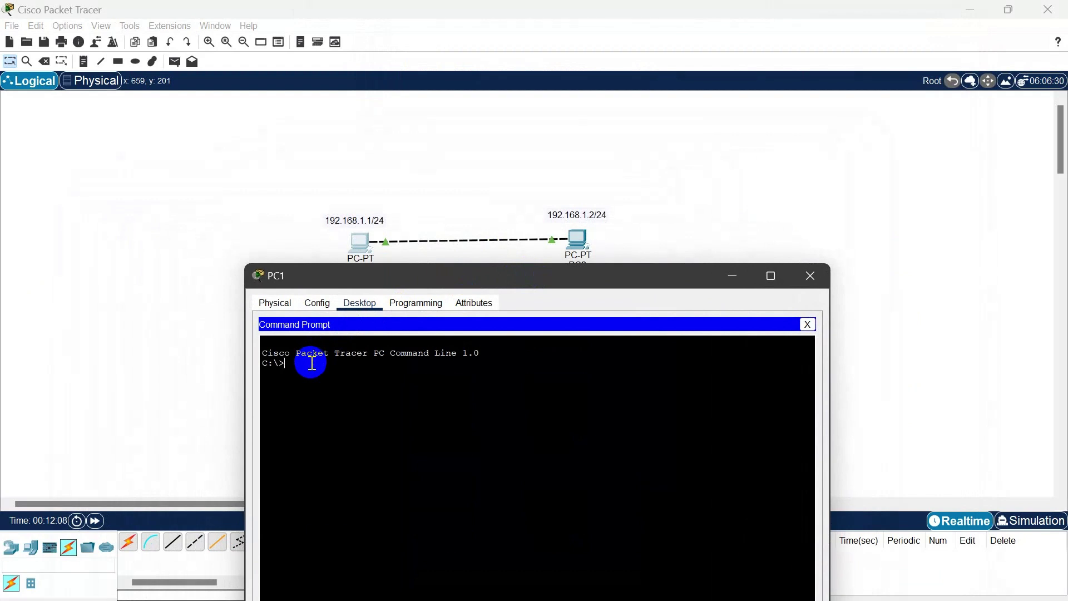
{"action": "type", "text": "ping"}
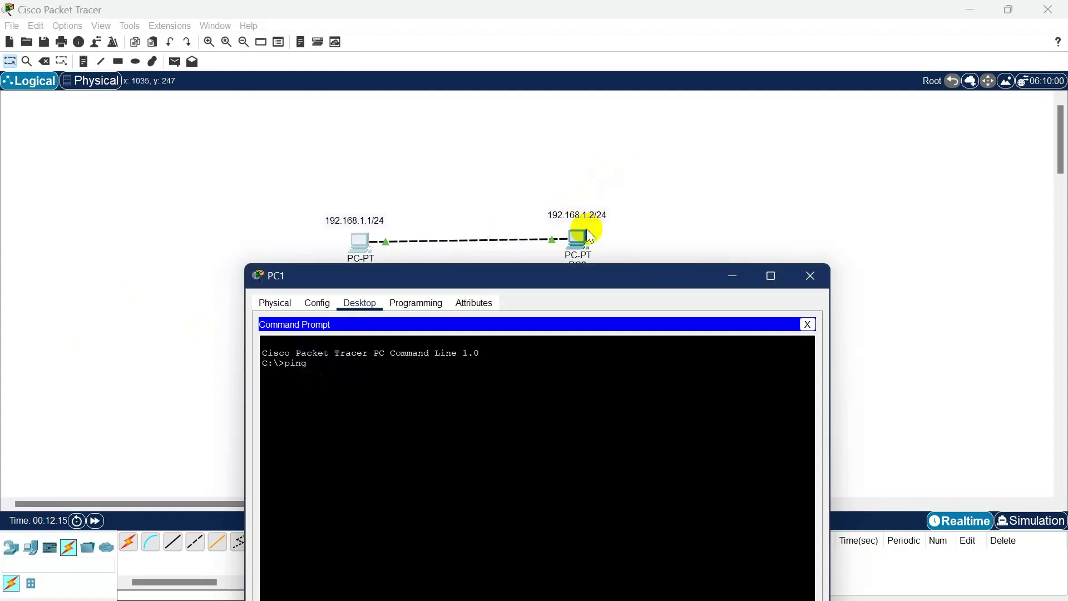
{"action": "left_click", "coordinate": [319, 377]}
{"action": "type", "text": "1"}
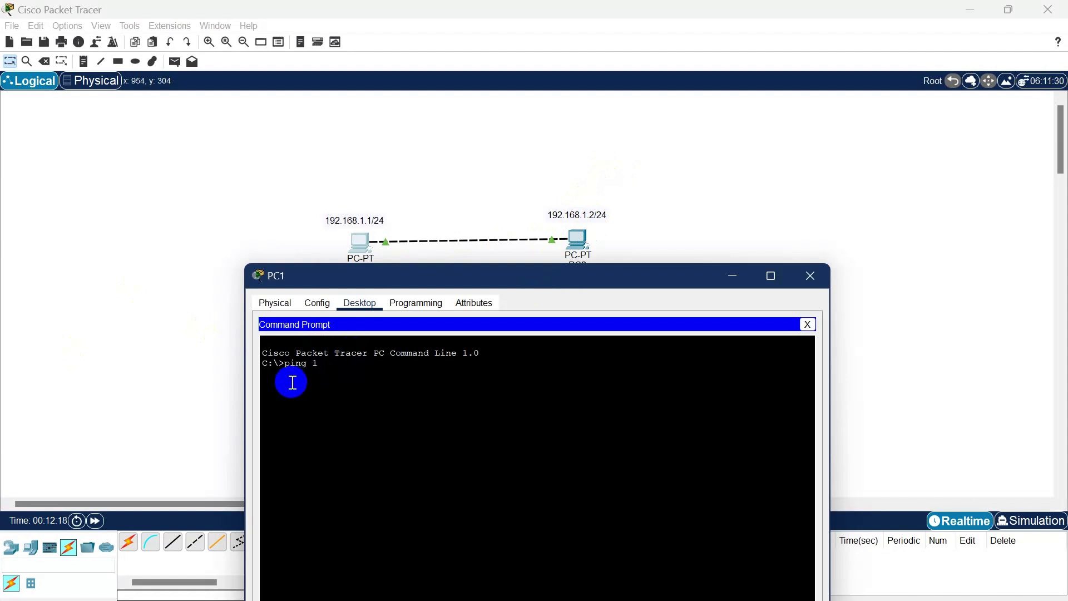
{"action": "type", "text": "92.16"}
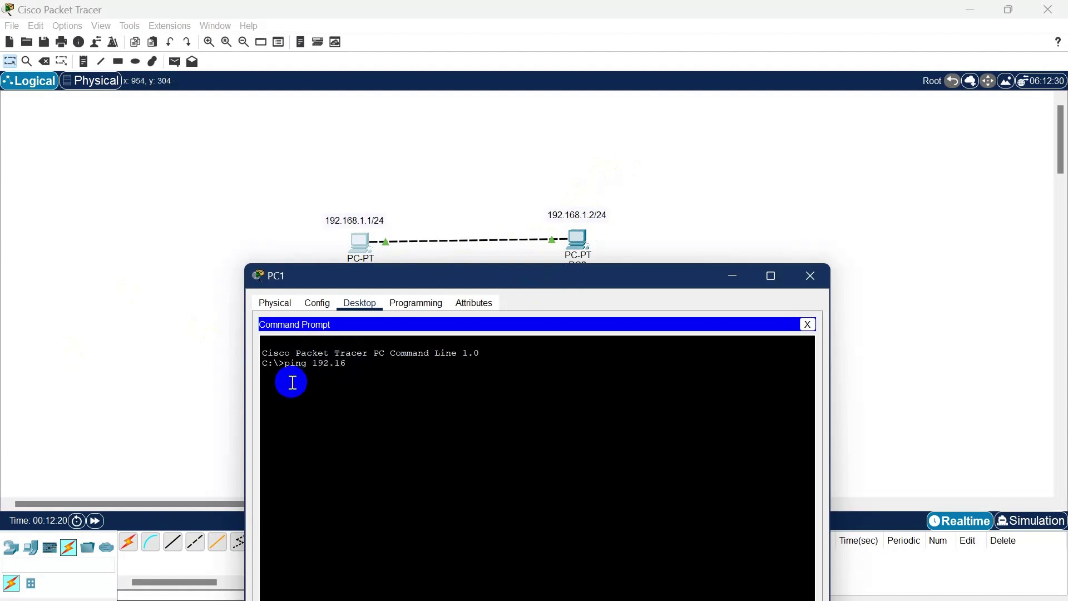
{"action": "type", "text": "8.1.2"}
{"action": "key", "text": "Return"}
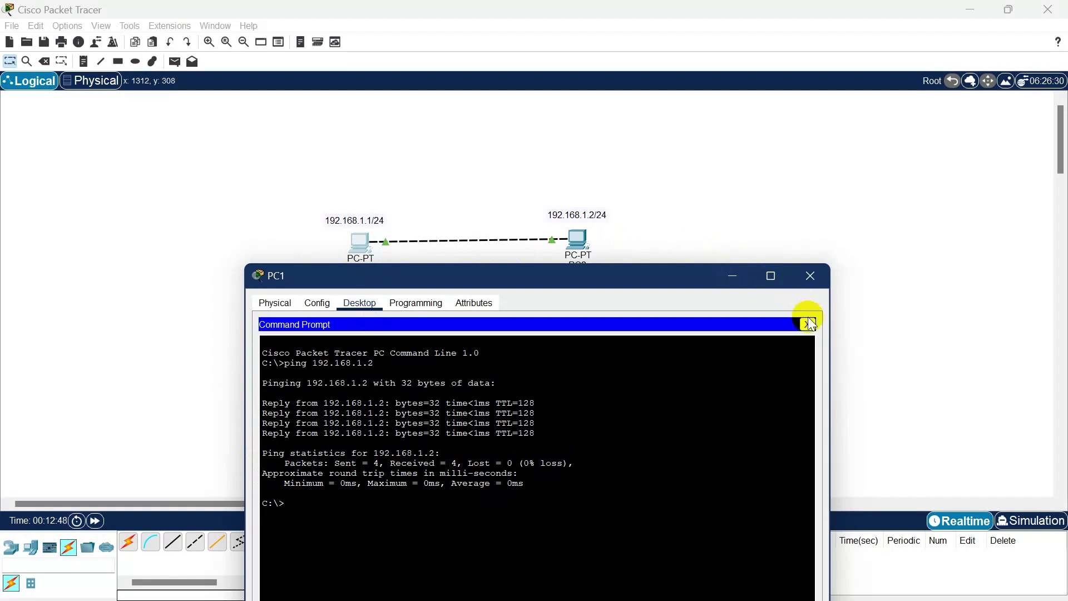
{"action": "left_click", "coordinate": [810, 276]}
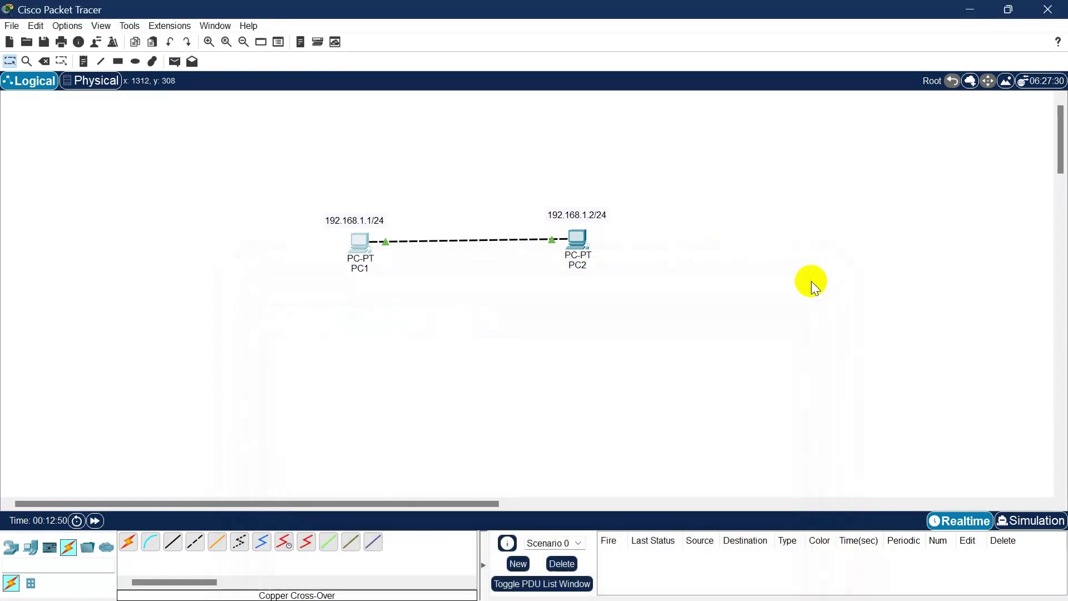
Run ping 192.168.1.1 from PC2's Command Prompt to test the reverse direction, and close PC2
{"action": "left_click", "coordinate": [574, 245]}
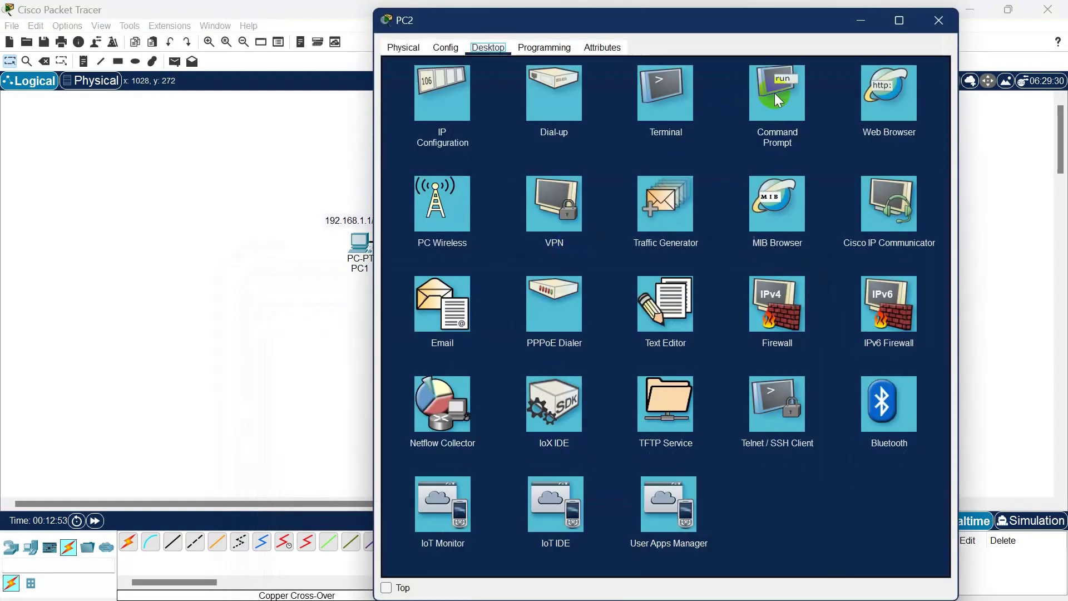
{"action": "left_click", "coordinate": [775, 94]}
{"action": "left_click_drag", "start_coordinate": [669, 21], "coordinate": [792, 54]}
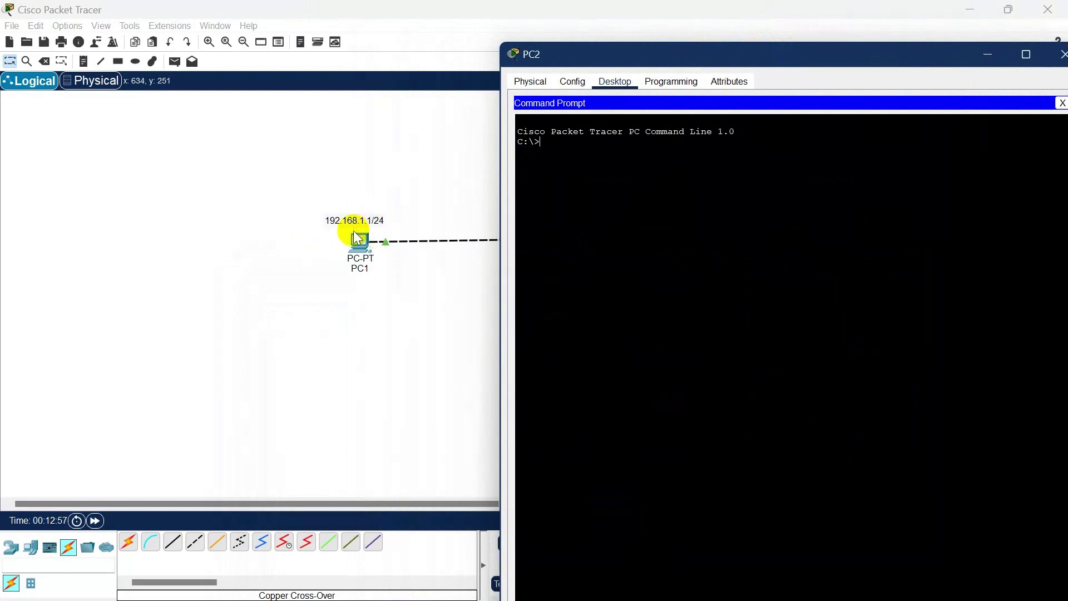
{"action": "left_click", "coordinate": [576, 152]}
{"action": "type", "text": "ping 192.168"}
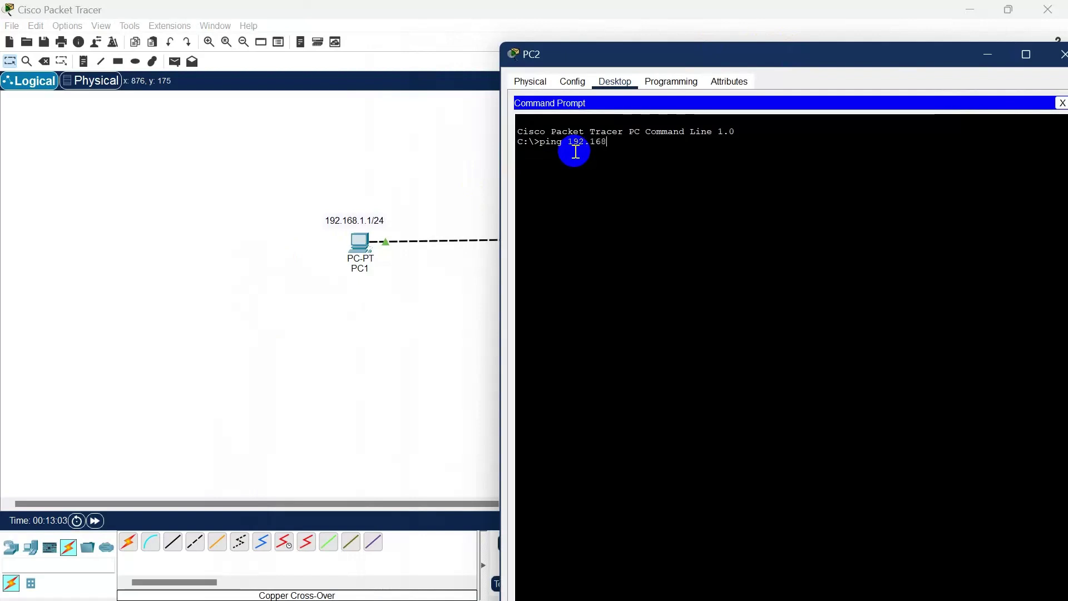
{"action": "type", "text": ".1.1"}
{"action": "key", "text": "Return"}
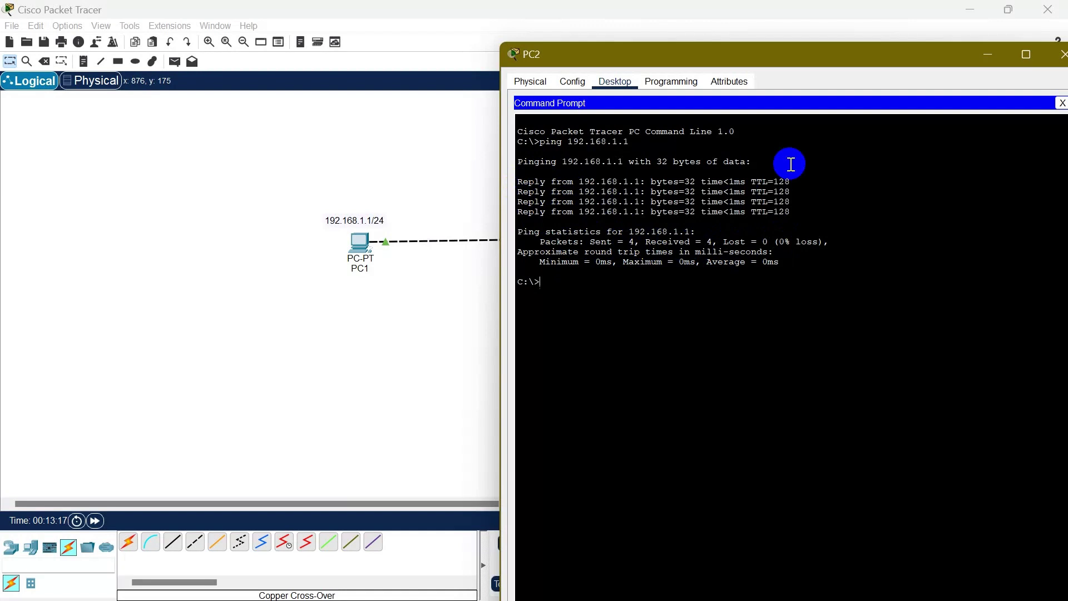
{"action": "left_click_drag", "start_coordinate": [850, 51], "coordinate": [583, 298]}
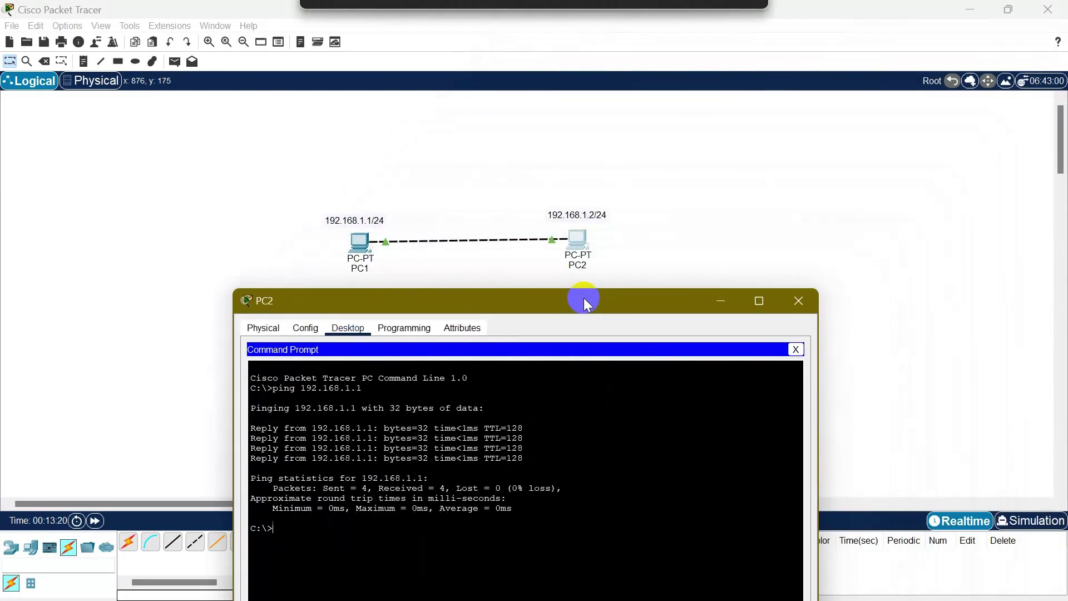
{"action": "left_click", "coordinate": [789, 304]}
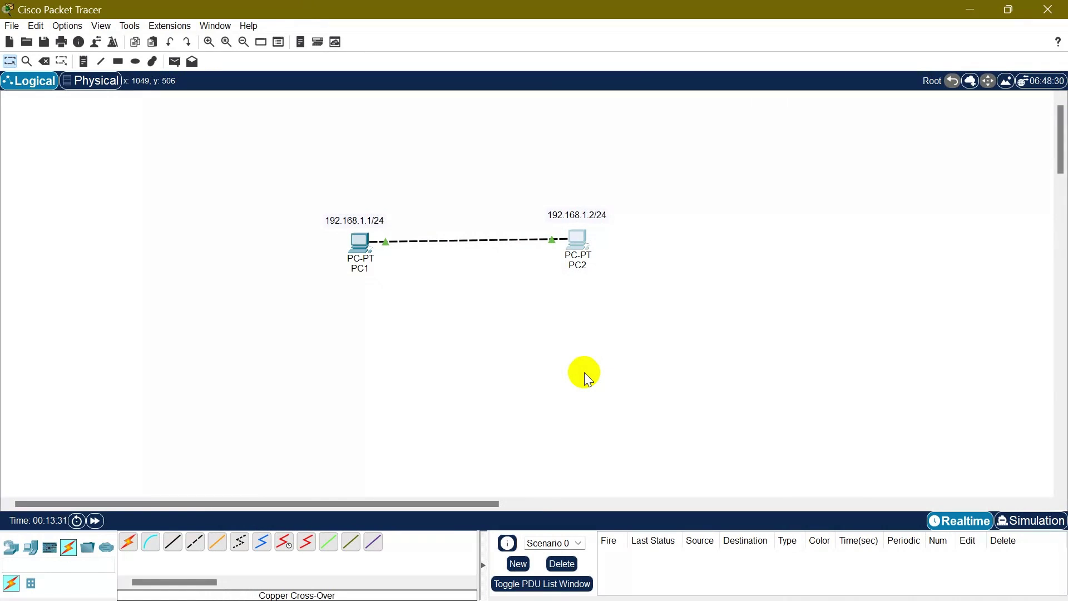
Send a simple PDU with PC1 as the source and PC2 as the destination
{"action": "left_click", "coordinate": [178, 66]}
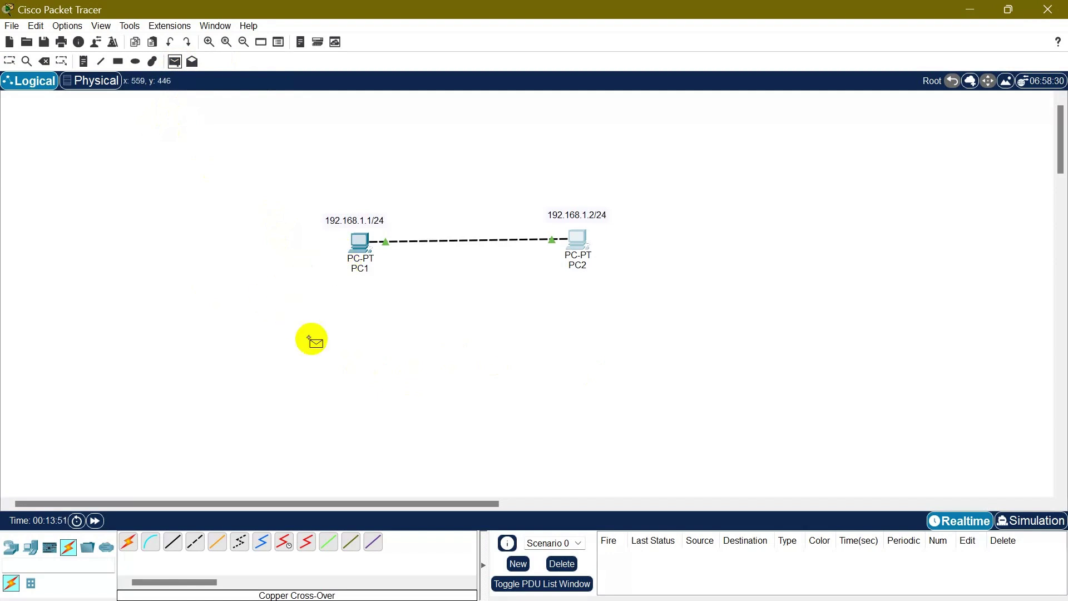
{"action": "left_click", "coordinate": [360, 240]}
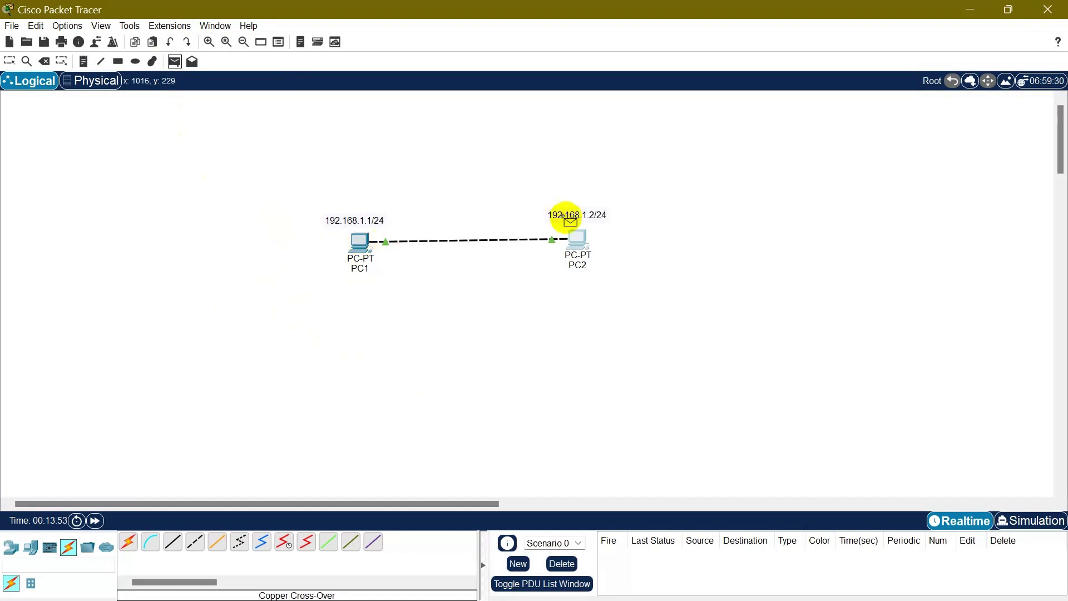
{"action": "mouse_move", "coordinate": [365, 241]}
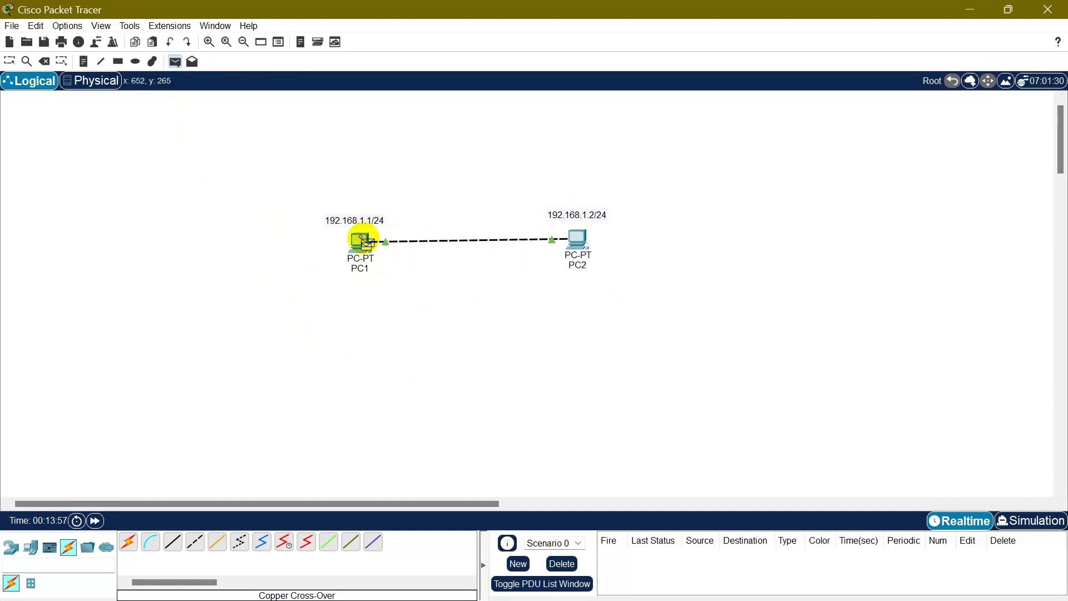
{"action": "left_click", "coordinate": [575, 240]}
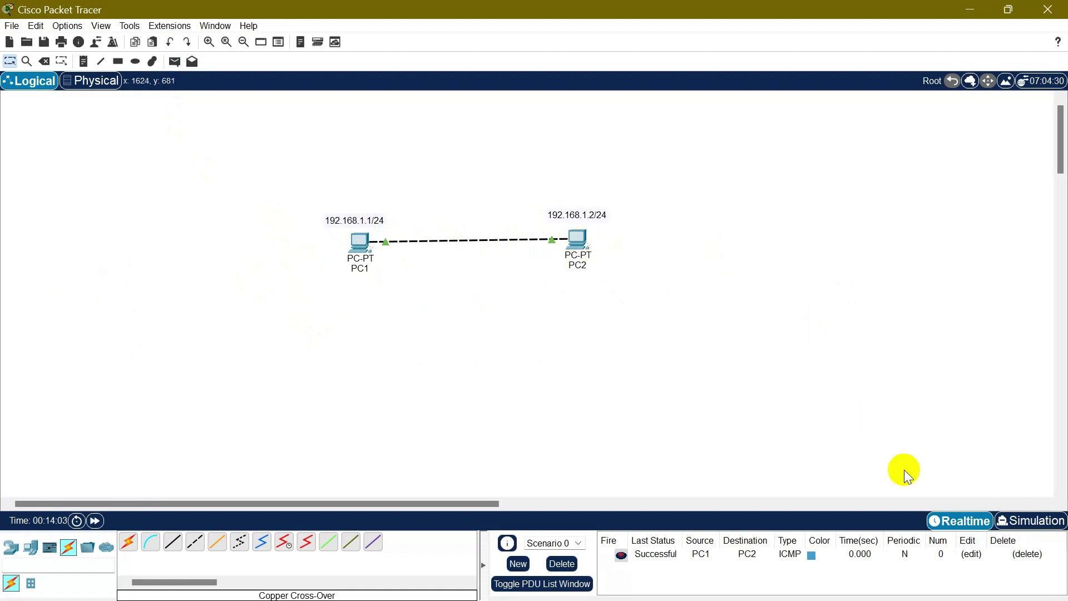
Switch to Simulation mode and advance the PDU from PC1 to PC2 and back, one event at a time
{"action": "left_click", "coordinate": [1030, 520]}
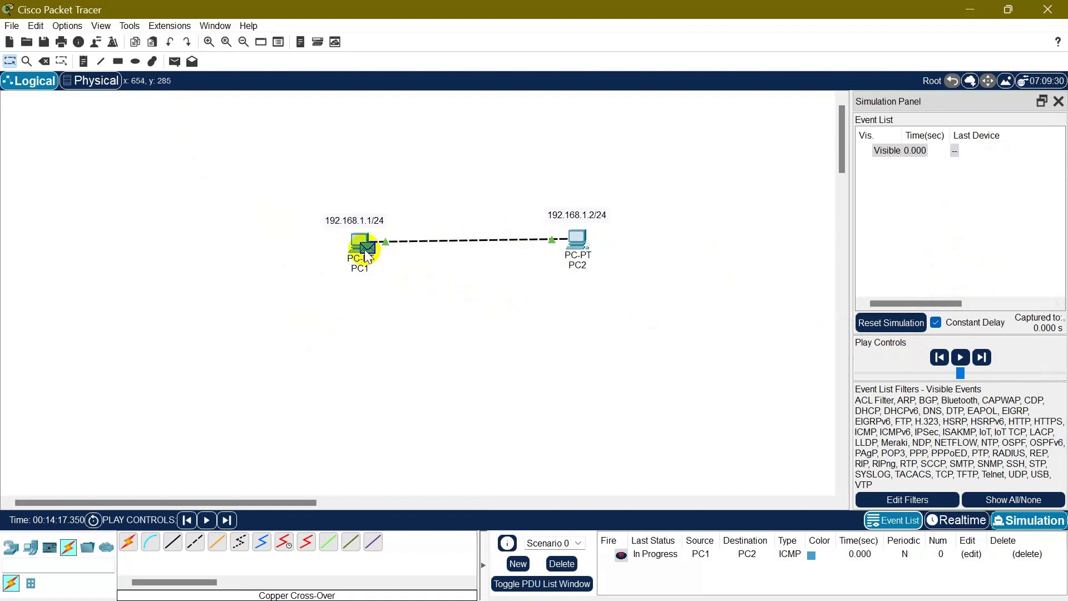
{"action": "left_click", "coordinate": [982, 357]}
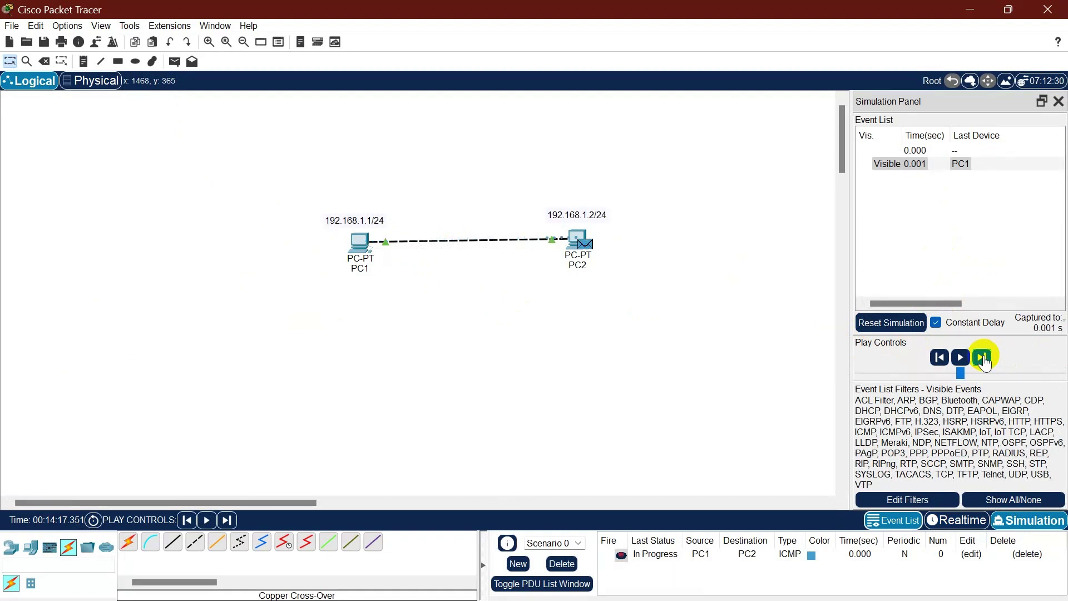
{"action": "left_click", "coordinate": [982, 358]}
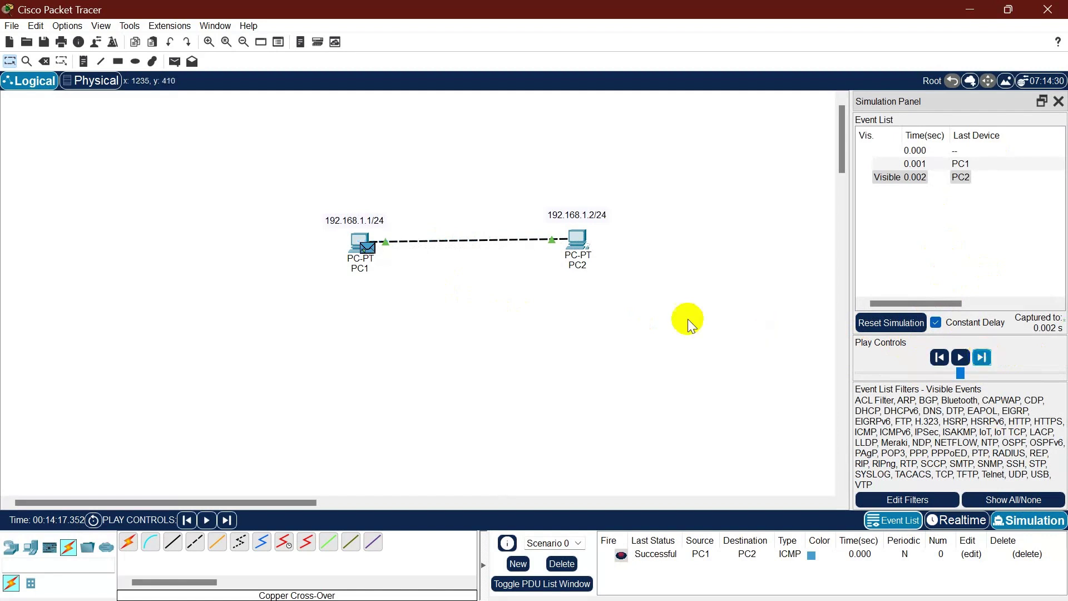
{"action": "mouse_move", "coordinate": [367, 255]}
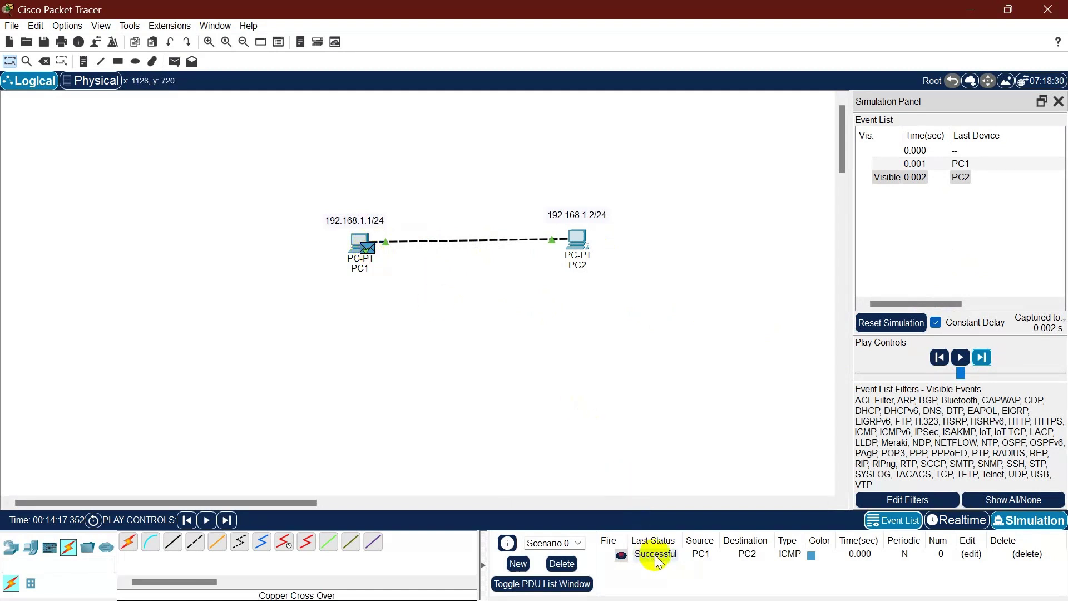
Replace the existing PDU scenario with a simple PDU from PC2 to PC1, and advance it event by event through its round trip
{"action": "left_click", "coordinate": [556, 566]}
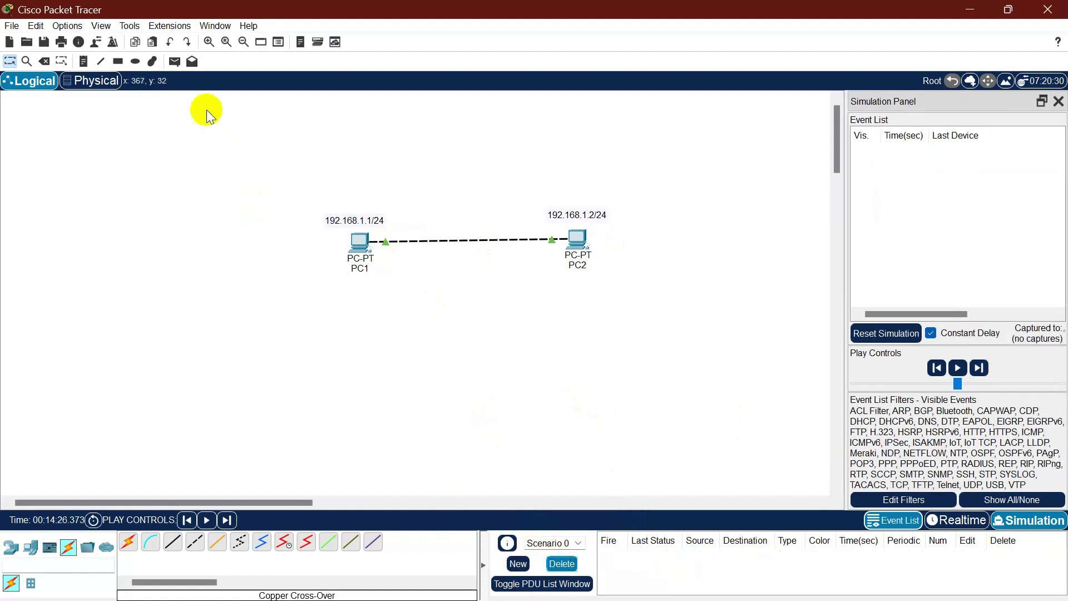
{"action": "left_click", "coordinate": [172, 63]}
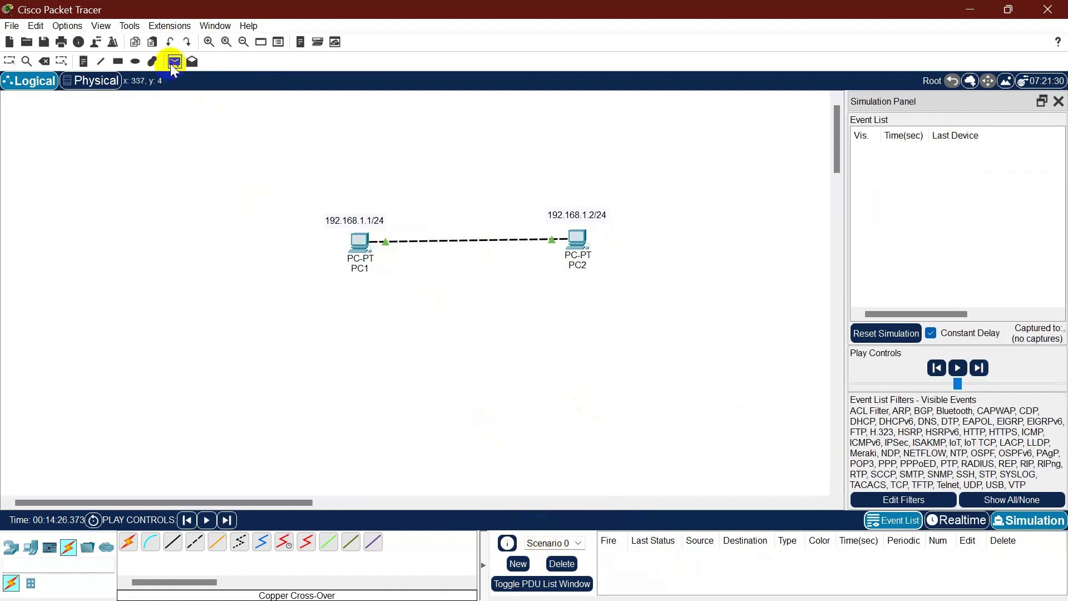
{"action": "left_click", "coordinate": [581, 243]}
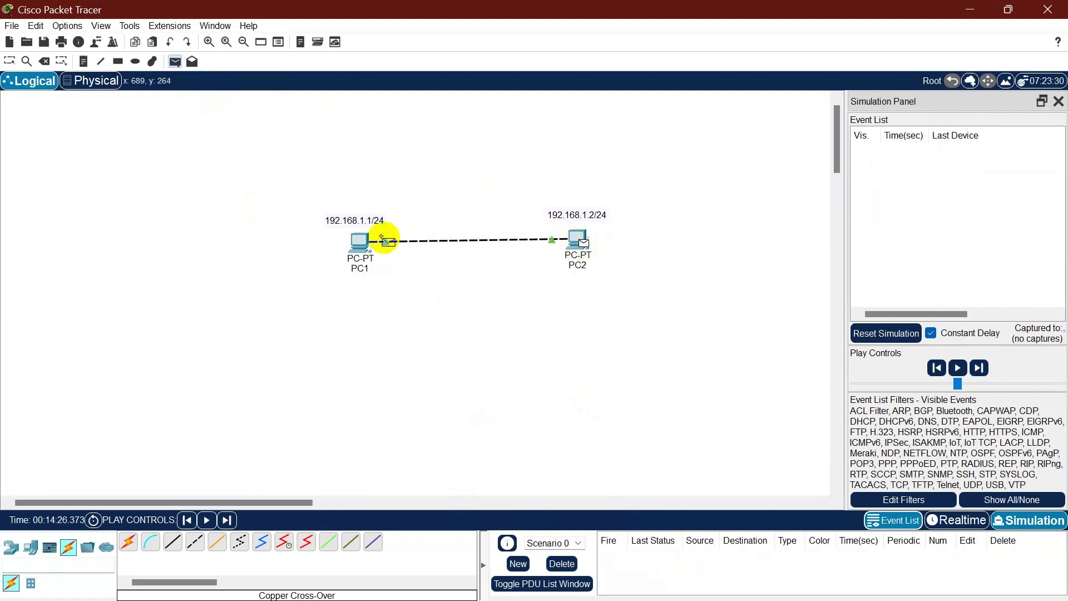
{"action": "left_click", "coordinate": [365, 245]}
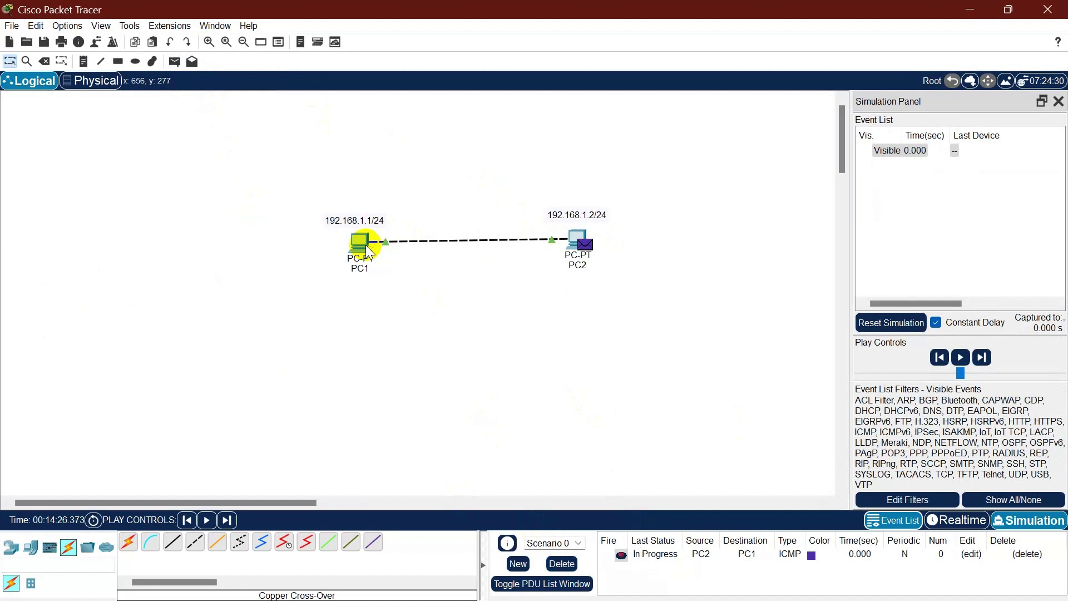
{"action": "left_click", "coordinate": [982, 358]}
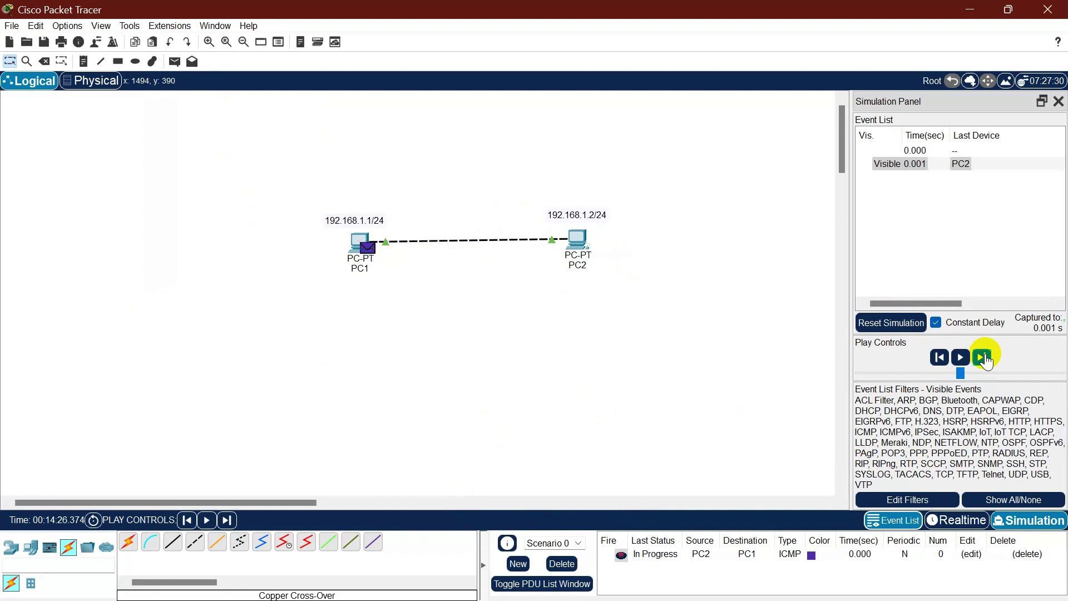
{"action": "left_click", "coordinate": [983, 358]}
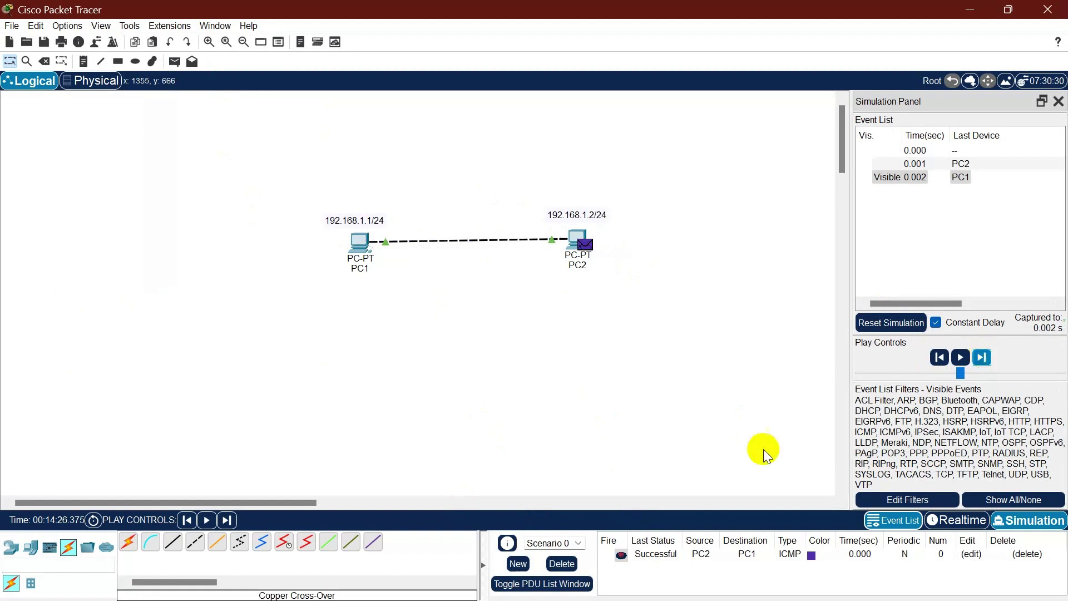
Delete the PC2-to-PC1 PDU scenario and close the Simulation Panel
{"action": "left_click", "coordinate": [573, 568]}
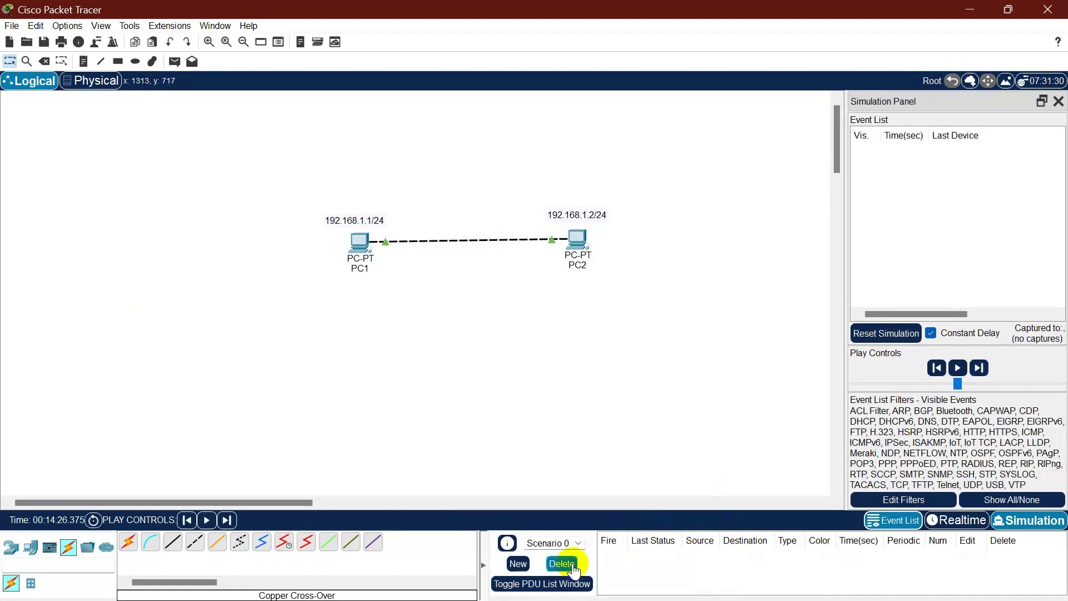
{"action": "left_click", "coordinate": [1058, 104]}
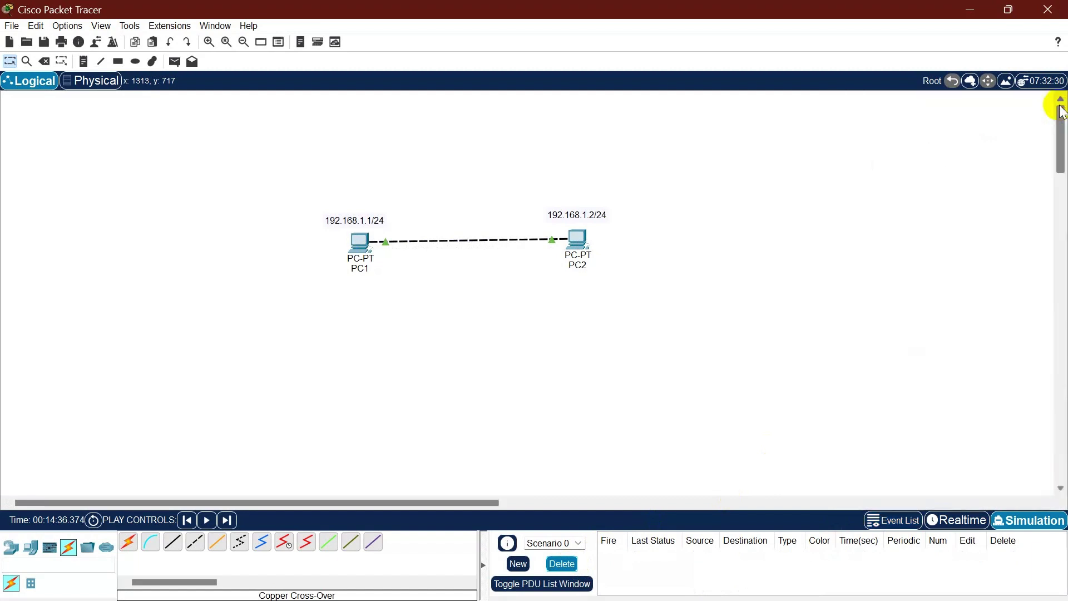
{"action": "left_click", "coordinate": [1031, 523]}
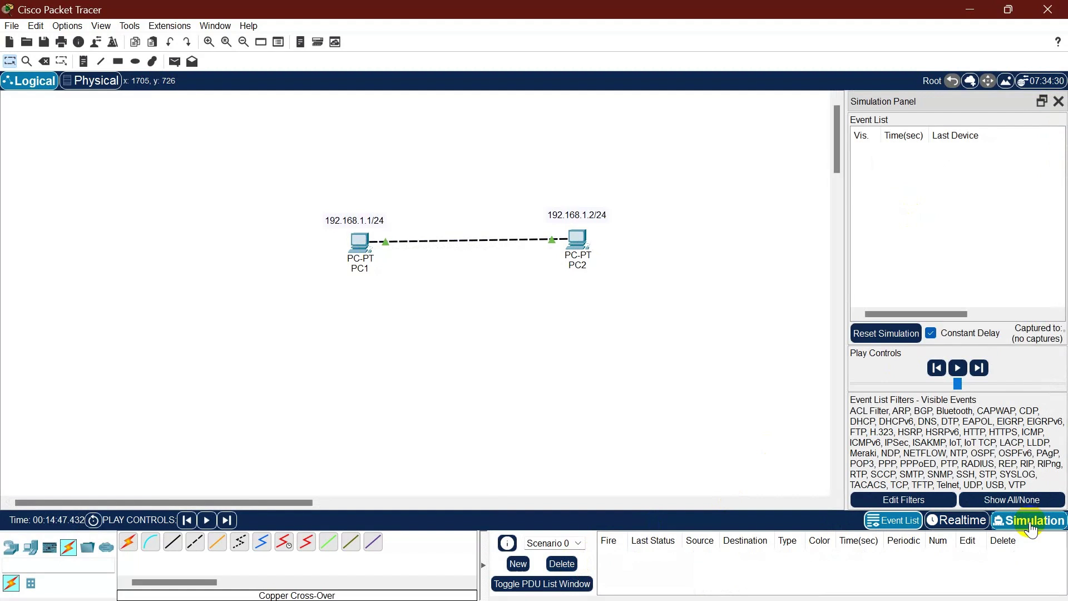
{"action": "left_click", "coordinate": [1058, 103]}
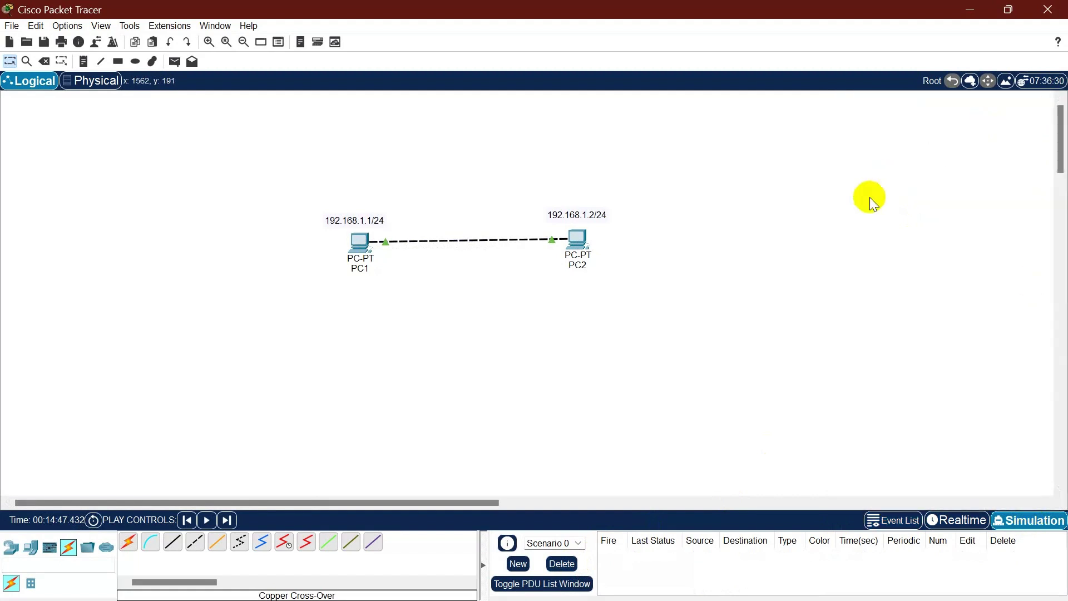